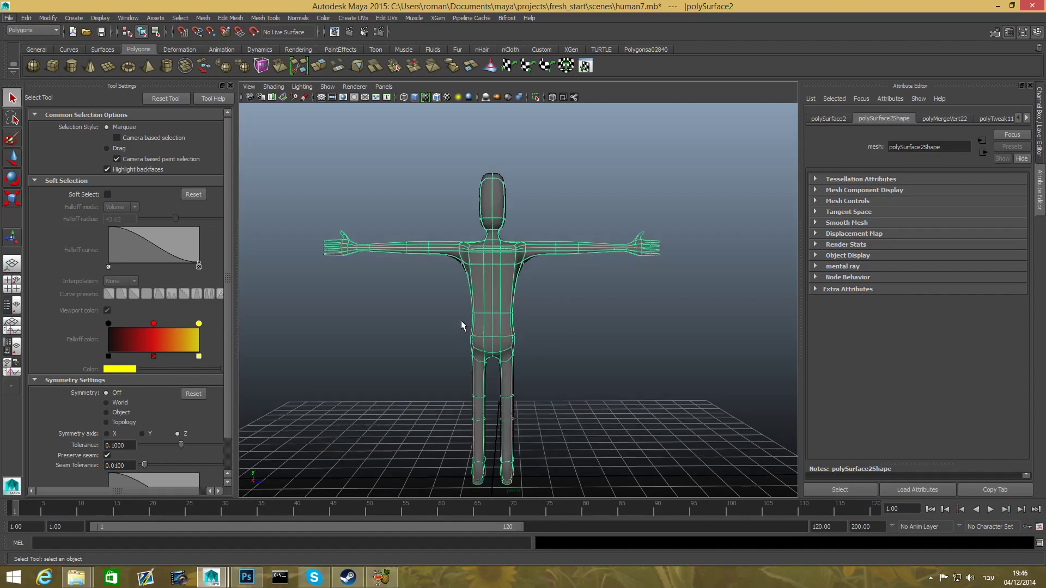
- Examine the finished human character mesh from several distances and angles, including its head, arms and torso
scroll(461, 320, "down", 3)
scroll(482, 332, "up", 1)
scroll(483, 338, "up", 1)
scroll(492, 321, "up", 1)
left_click_drag(497, 318, 515, 333, "alt")
scroll(515, 333, "down", 3)
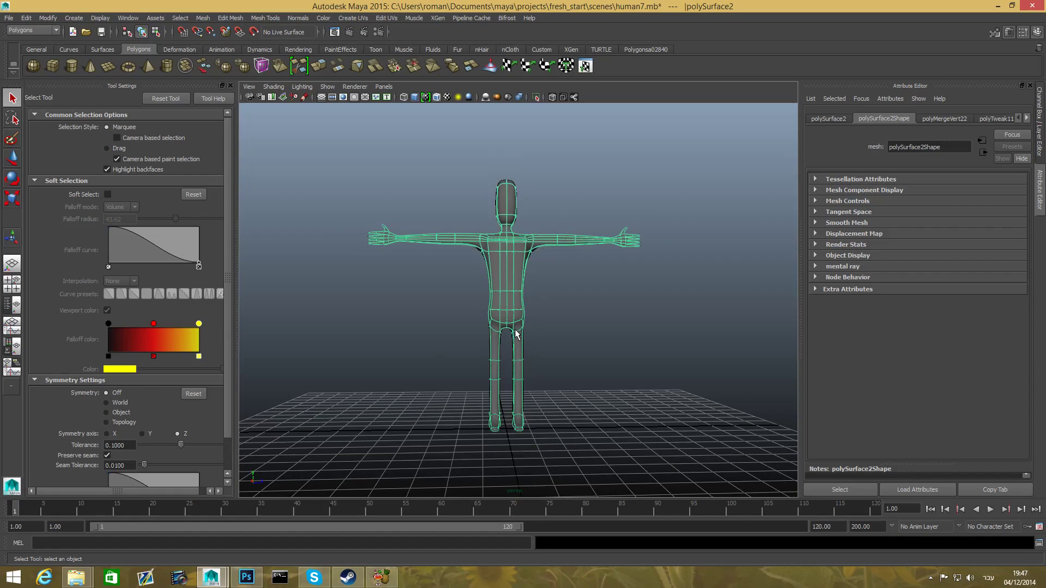
right_click_drag(511, 280, 725, 317, "alt")
middle_click_drag(515, 223, 518, 344, "alt")
right_click_drag(572, 330, 497, 333, "alt")
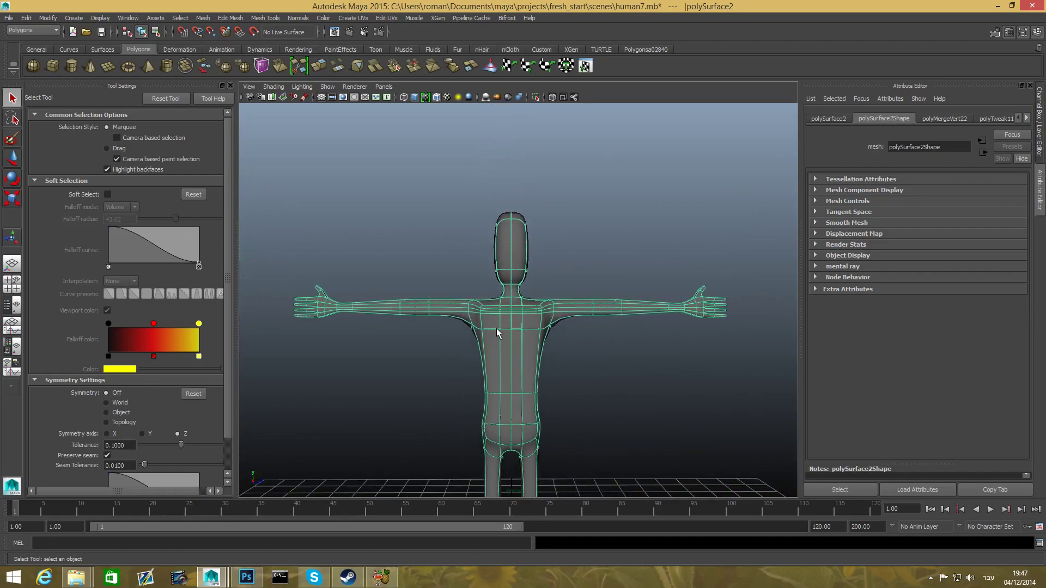
middle_click_drag(516, 366, 510, 303, "alt")
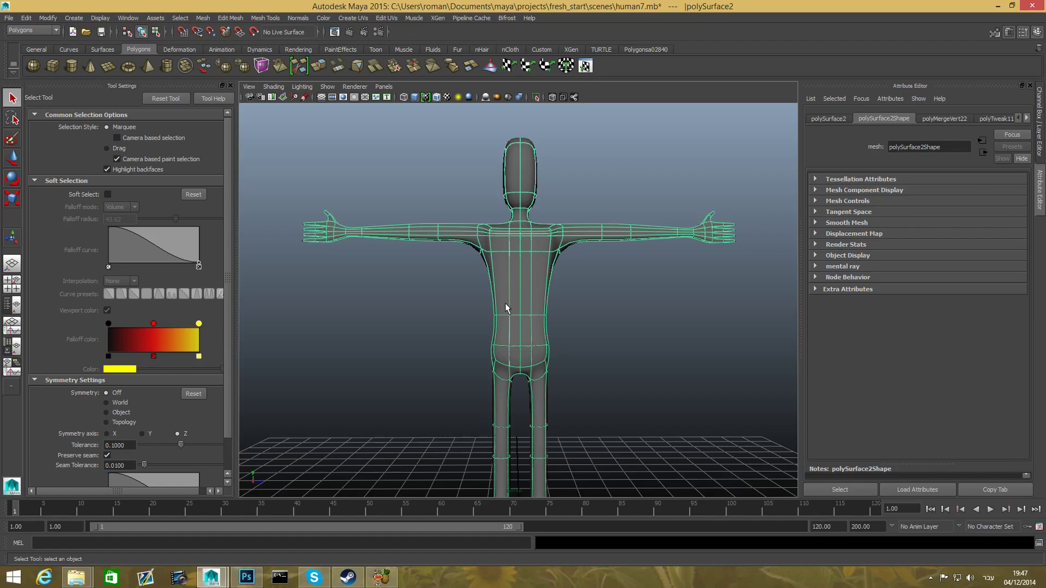
- Start a new empty scene and hide the tool settings, with the grid seen from a low front view
left_click(9, 18)
left_click(30, 34)
left_click(532, 296)
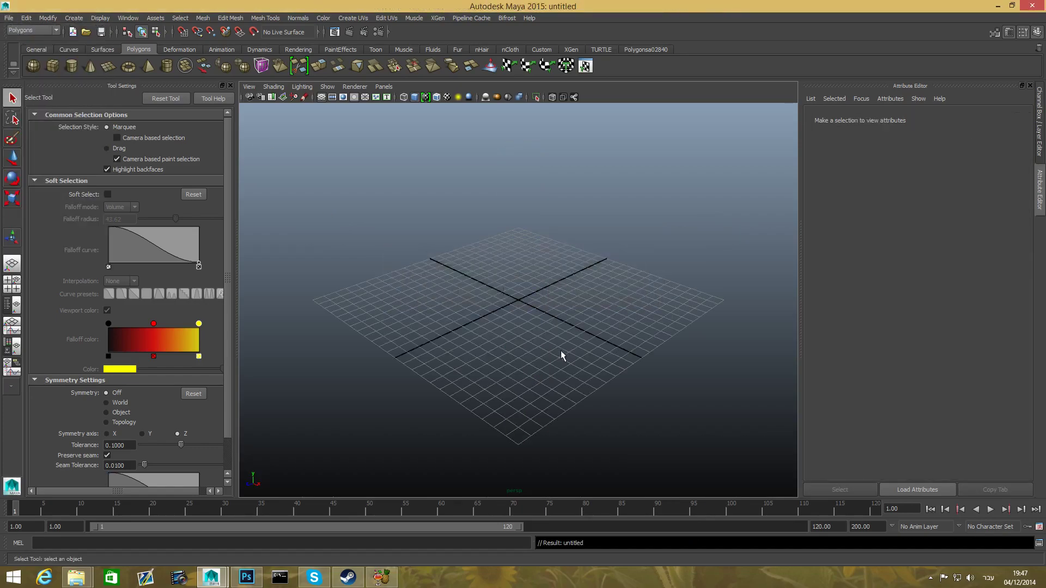
left_click_drag(527, 325, 531, 348, "alt")
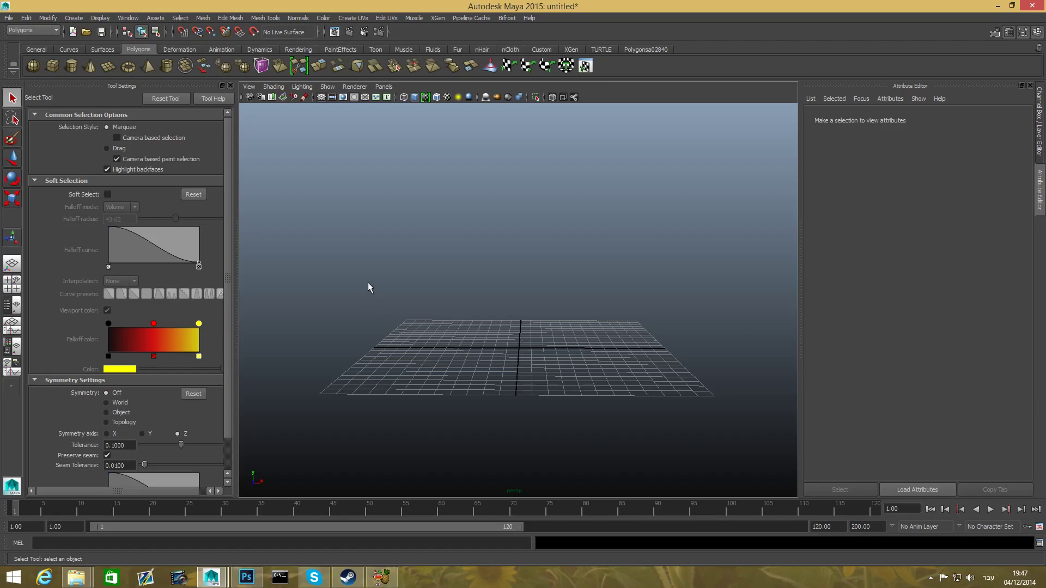
right_click_drag(490, 328, 632, 367, "alt")
middle_click_drag(631, 367, 645, 367, "alt")
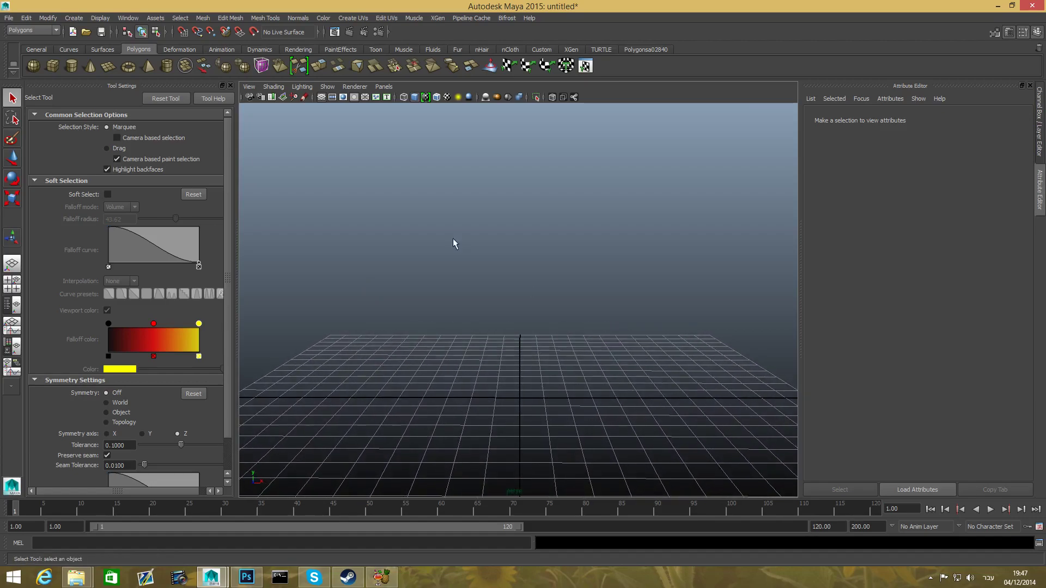
left_click(230, 86)
scroll(545, 339, "down", 3)
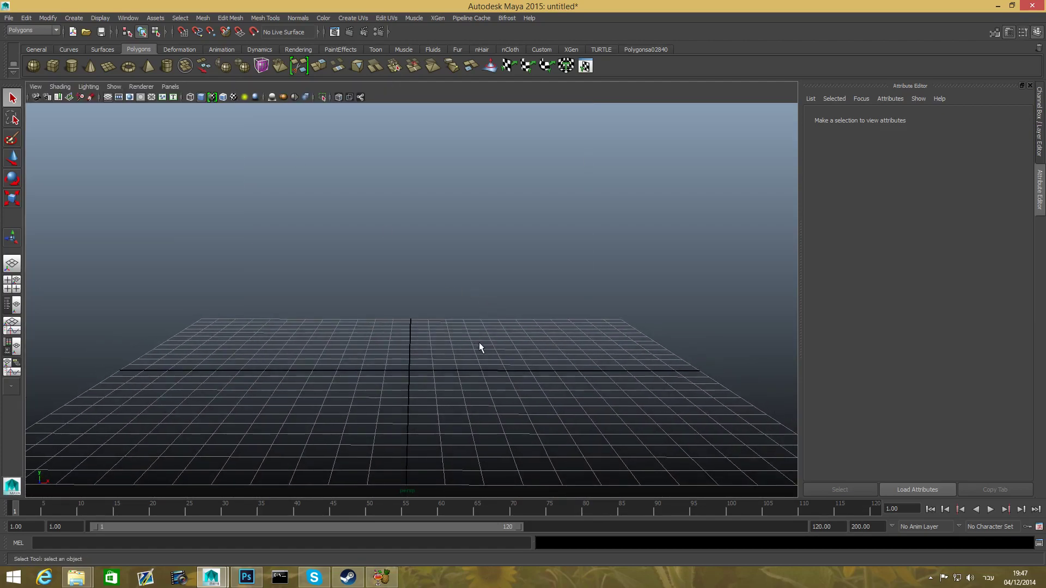
left_click_drag(479, 344, 477, 345, "alt")
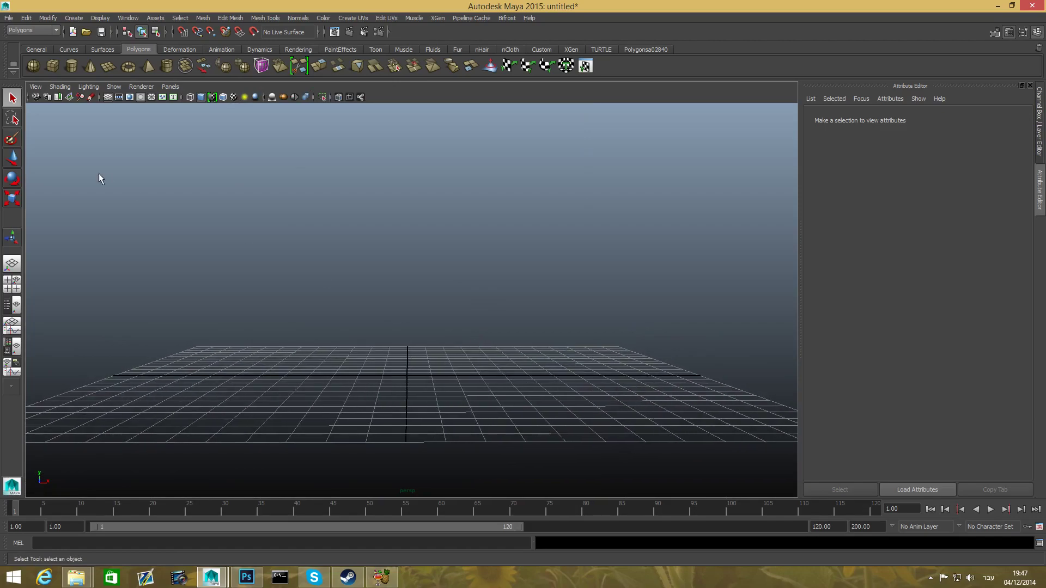
- Create a polygon cube at the centre of the grid
left_click(50, 67)
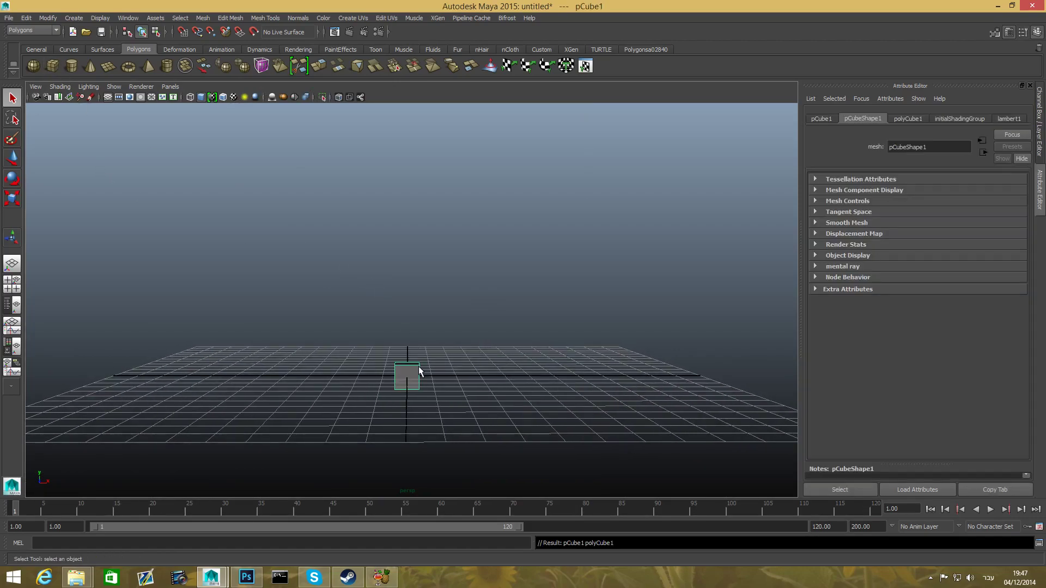
left_click(415, 376)
left_click_drag(411, 379, 493, 365, "alt")
- Stretch the cube into a long box by moving the vertices of one end outward along the X axis
left_click(12, 198)
left_click_drag(425, 362, 356, 312, "alt")
right_click_drag(356, 312, 297, 310)
left_click_drag(284, 255, 395, 467)
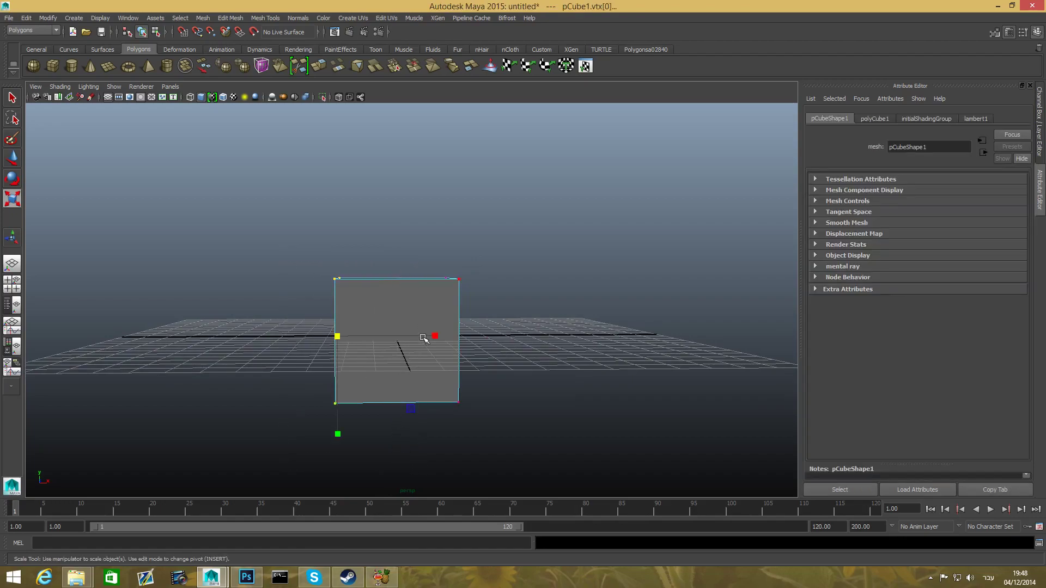
key("w")
left_click_drag(436, 335, 144, 331)
middle_click_drag(344, 325, 561, 296, "alt")
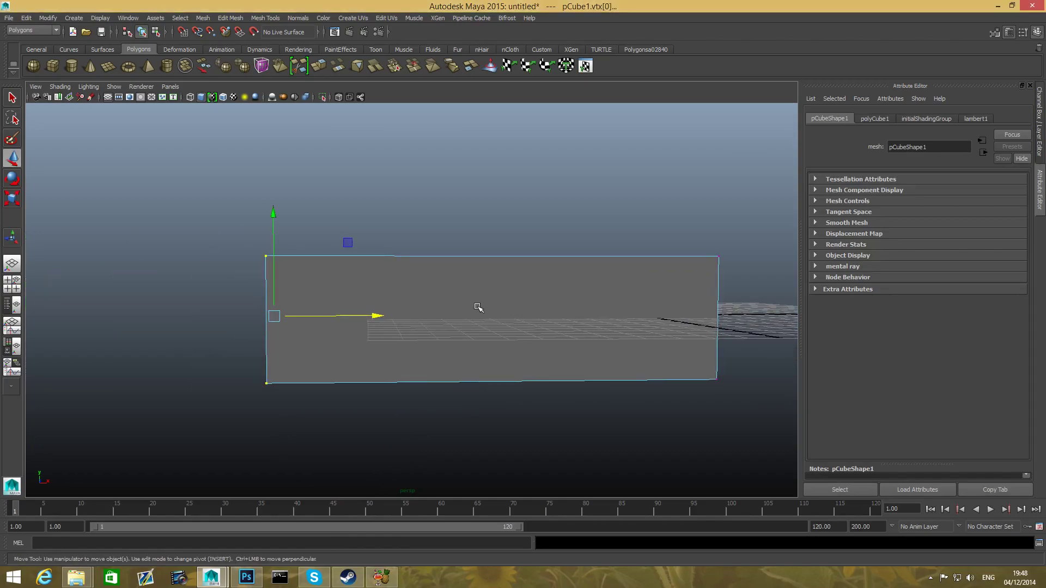
- Scale the selected end vertices down uniformly to taper the box, and return to object selection
key("r")
left_click_drag(277, 316, 218, 340)
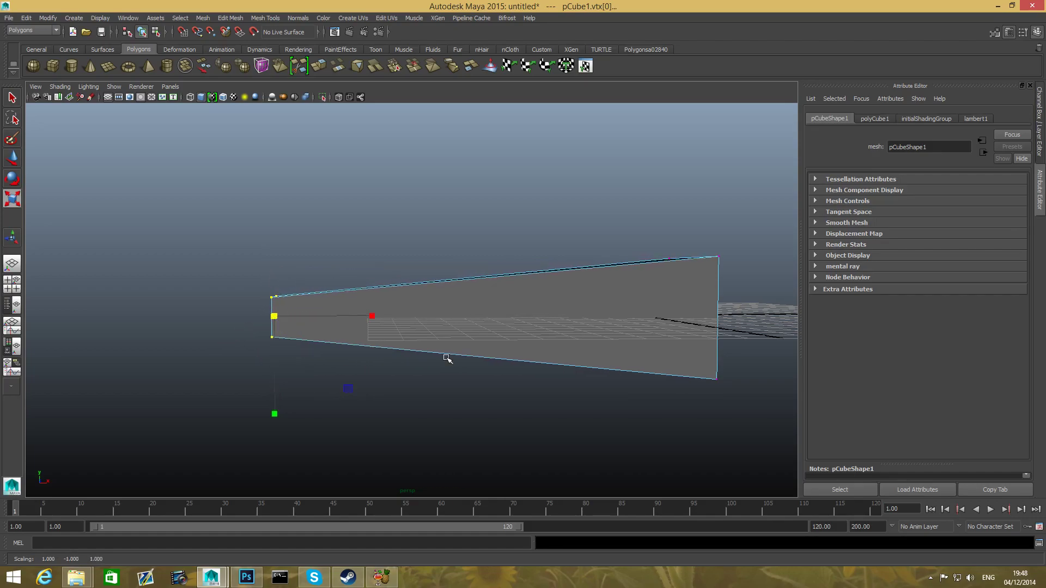
key("F8")
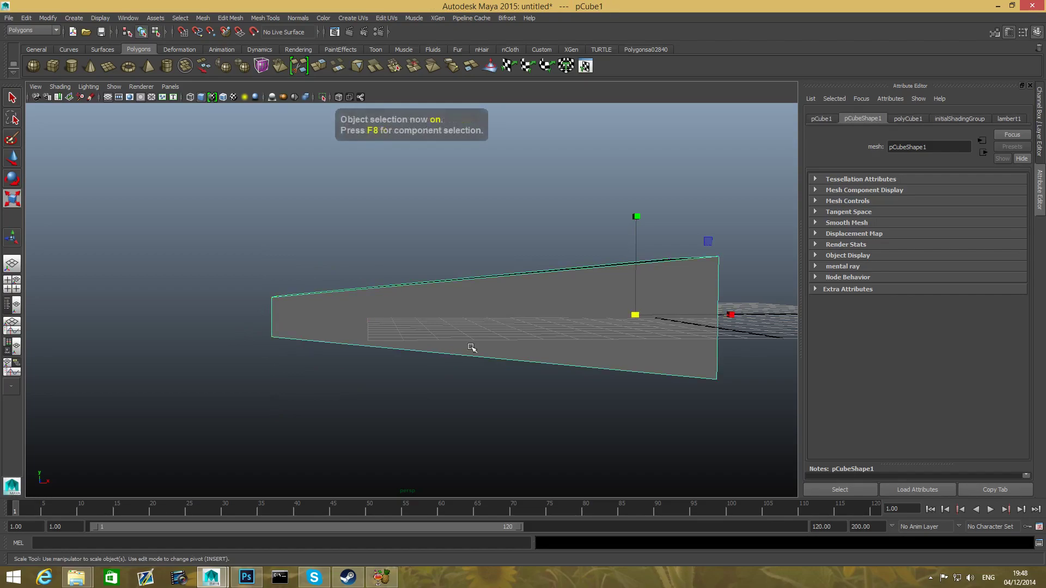
left_click_drag(530, 314, 501, 300, "alt")
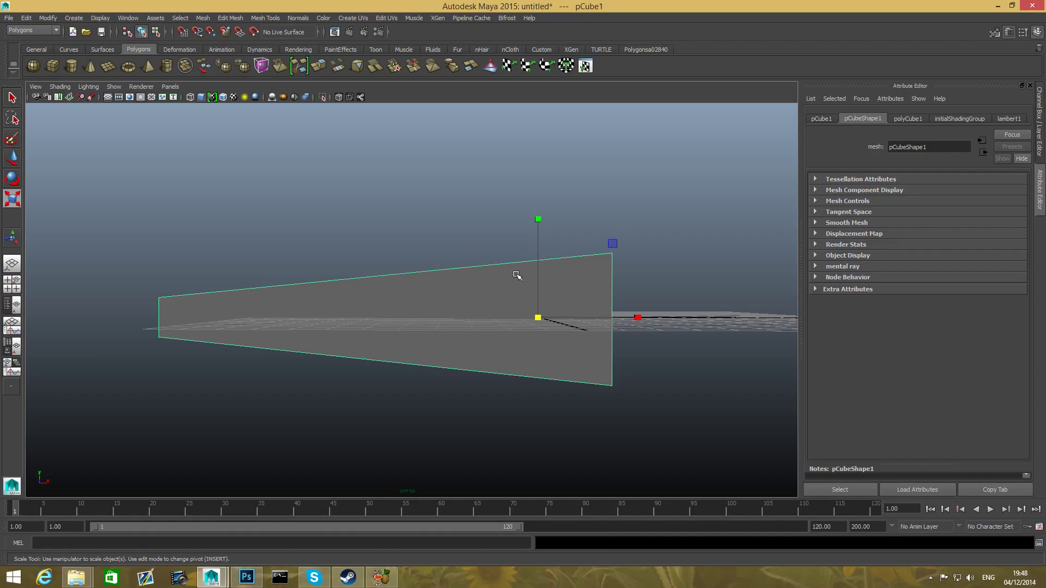
- Insert an edge loop around the tapered box near its wide end, undoing and reinserting it once
right_click_drag(501, 281, 478, 295, "shift")
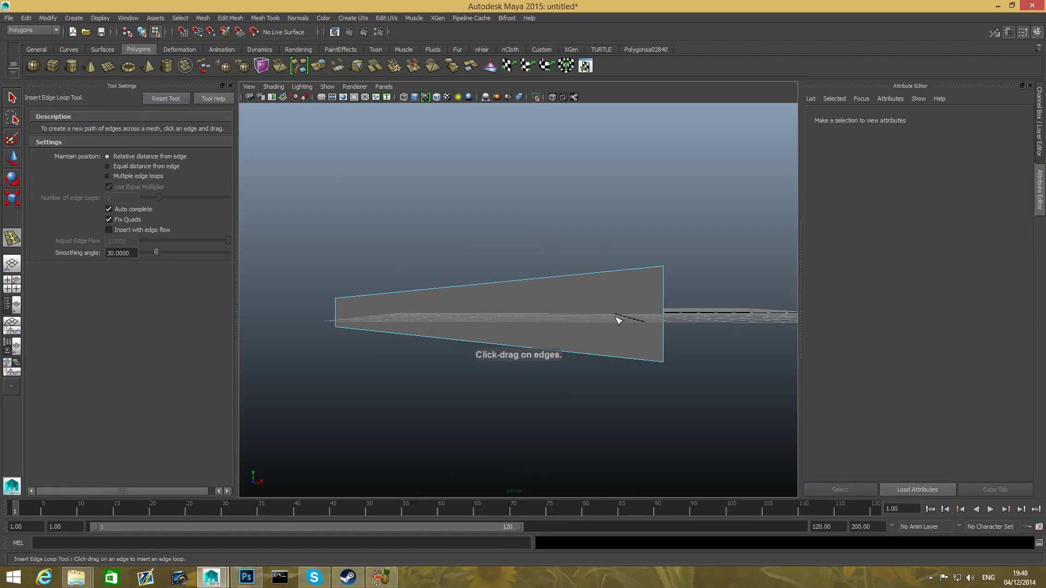
left_click_drag(612, 273, 627, 278)
left_click_drag(649, 330, 456, 285, "alt")
left_click(231, 86)
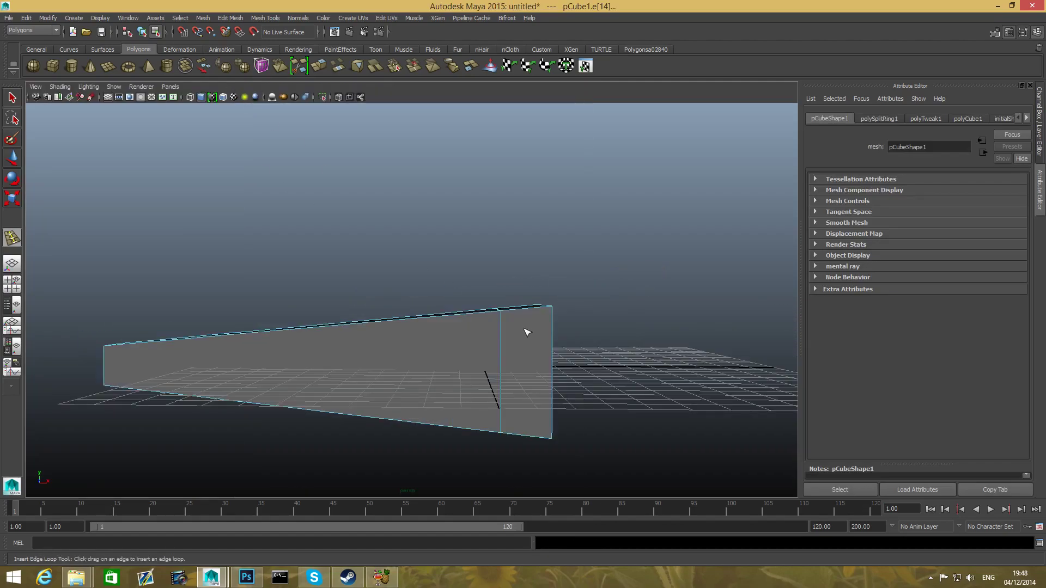
mouse_move(499, 319)
left_mouse_down("alt")
mouse_move(504, 276)
mouse_move(488, 319)
mouse_move(495, 306)
mouse_move(576, 307)
mouse_move(528, 311)
mouse_move(514, 322)
mouse_move(528, 337)
mouse_move(525, 326)
mouse_move(507, 329)
mouse_move(532, 322)
mouse_move(525, 314)
mouse_move(534, 326)
mouse_move(522, 331)
mouse_move(532, 331)
mouse_move(485, 336)
mouse_move(495, 330)
left_mouse_up("alt")
middle_click_drag(494, 327, 471, 330, "alt")
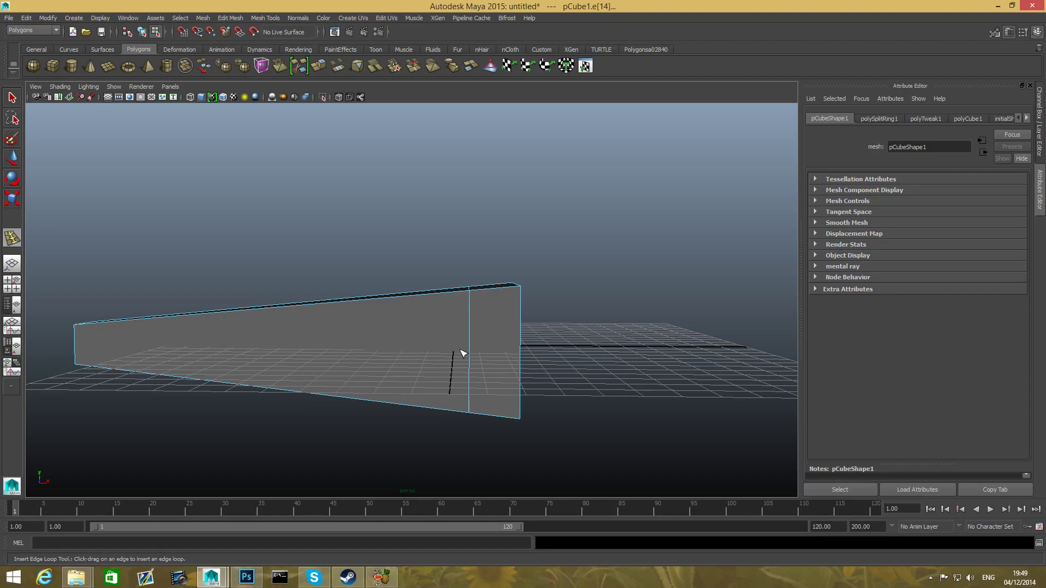
key("ctrl+z")
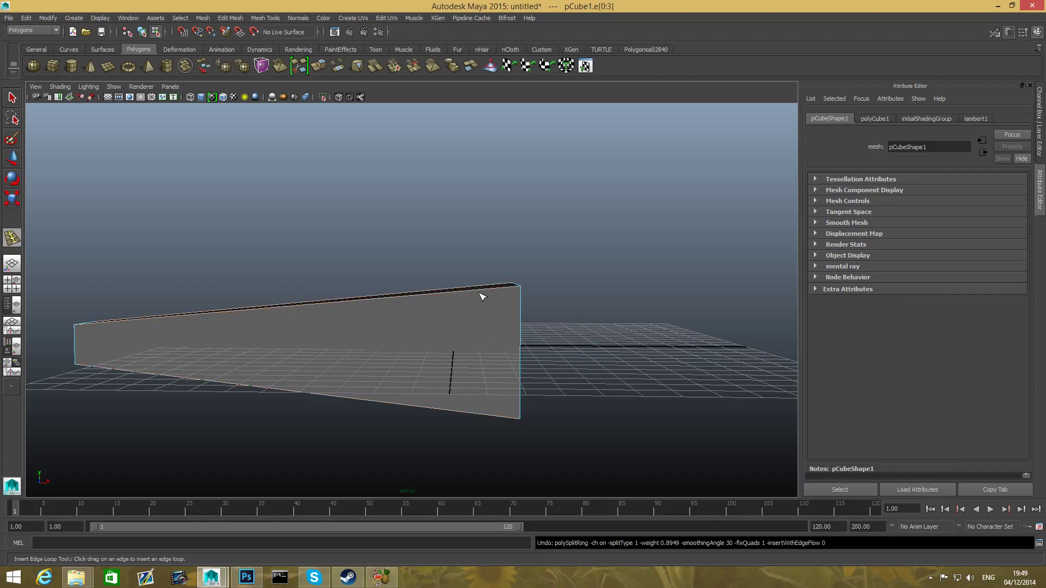
left_click_drag(481, 293, 478, 303)
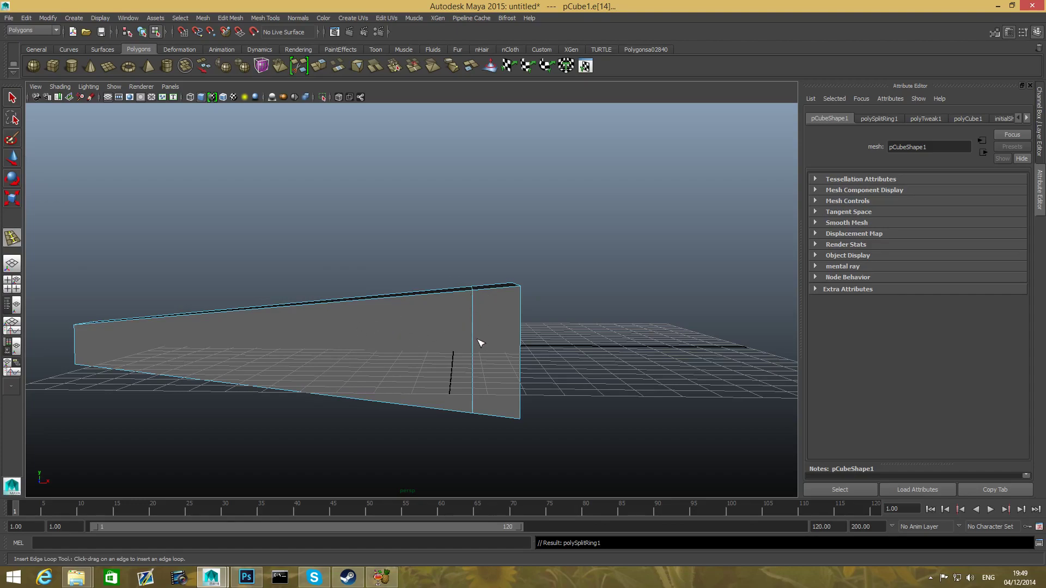
- Try to move the whole edge loop along the X axis toward the narrow end with the Move tool, and undo it
left_click(12, 163)
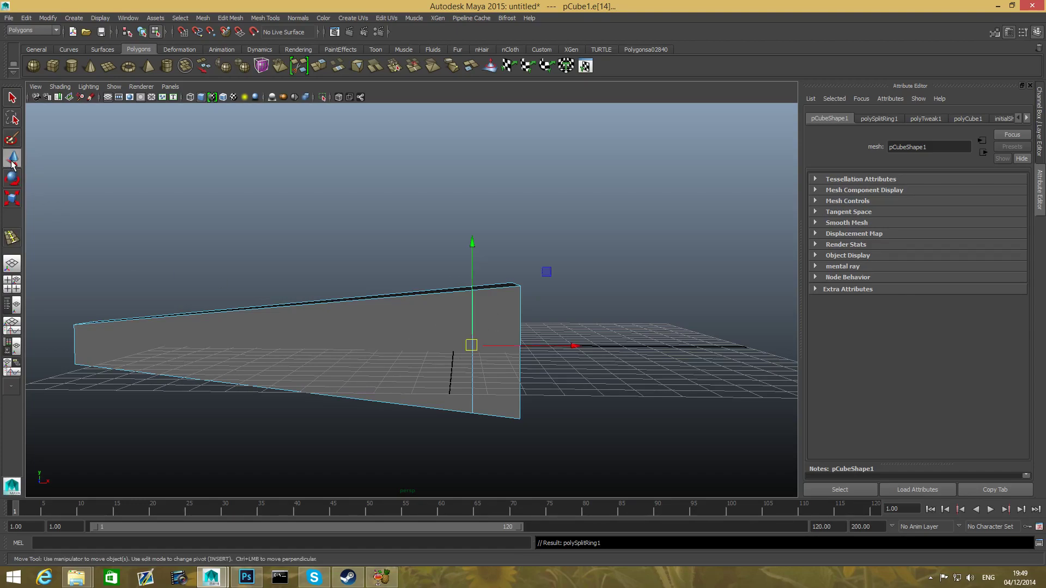
left_click(475, 376)
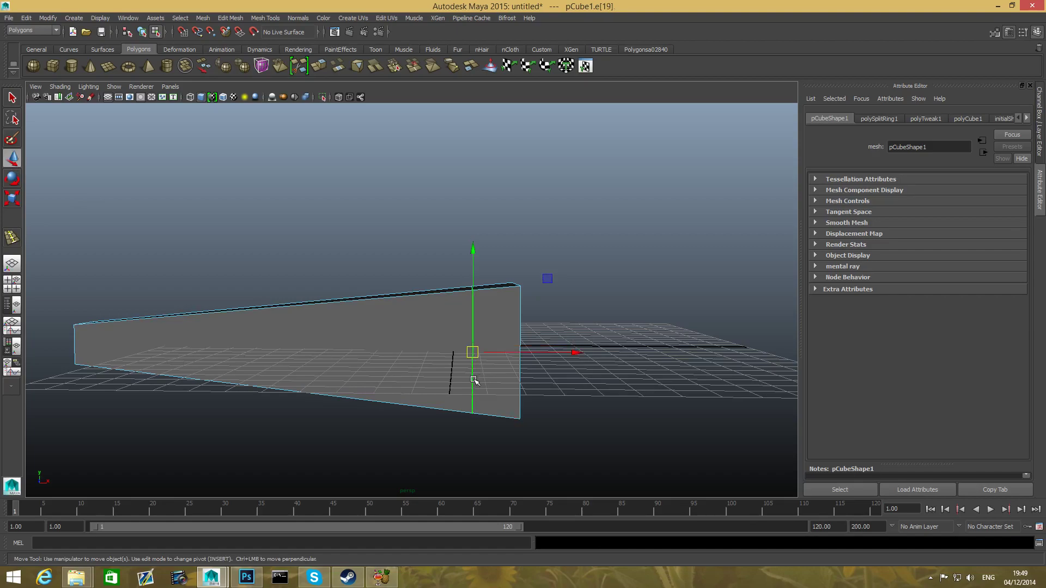
left_click_drag(474, 380, 448, 375, "alt")
double_click(474, 419)
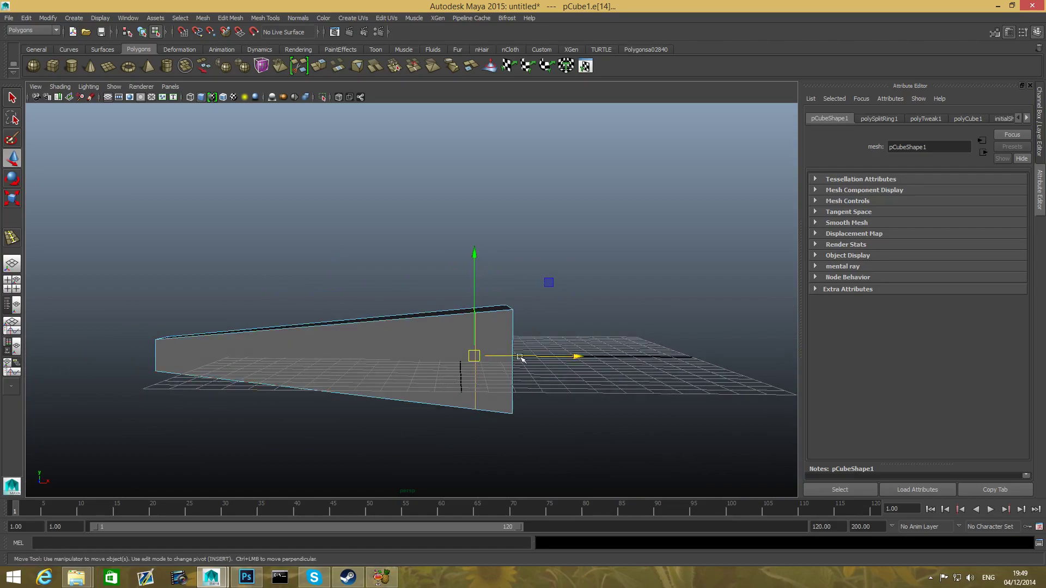
left_click_drag(579, 357, 320, 388)
middle_click_drag(302, 390, 452, 354, "alt")
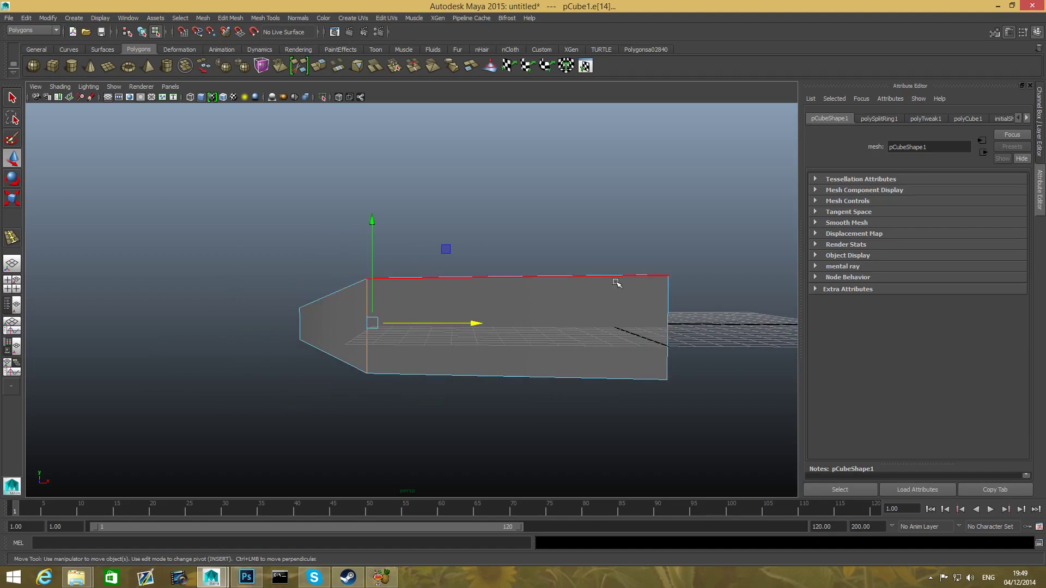
mouse_move(406, 357)
left_mouse_down("alt")
mouse_move(490, 366)
mouse_move(566, 355)
mouse_move(401, 360)
mouse_move(408, 352)
left_mouse_up("alt")
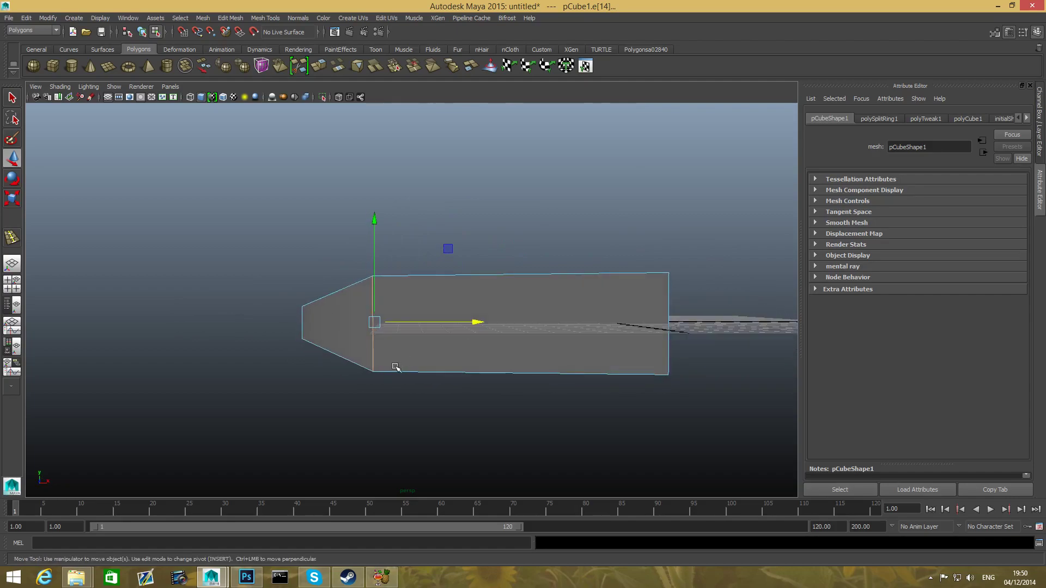
key("ctrl+z")
left_click_drag(542, 304, 430, 345, "alt")
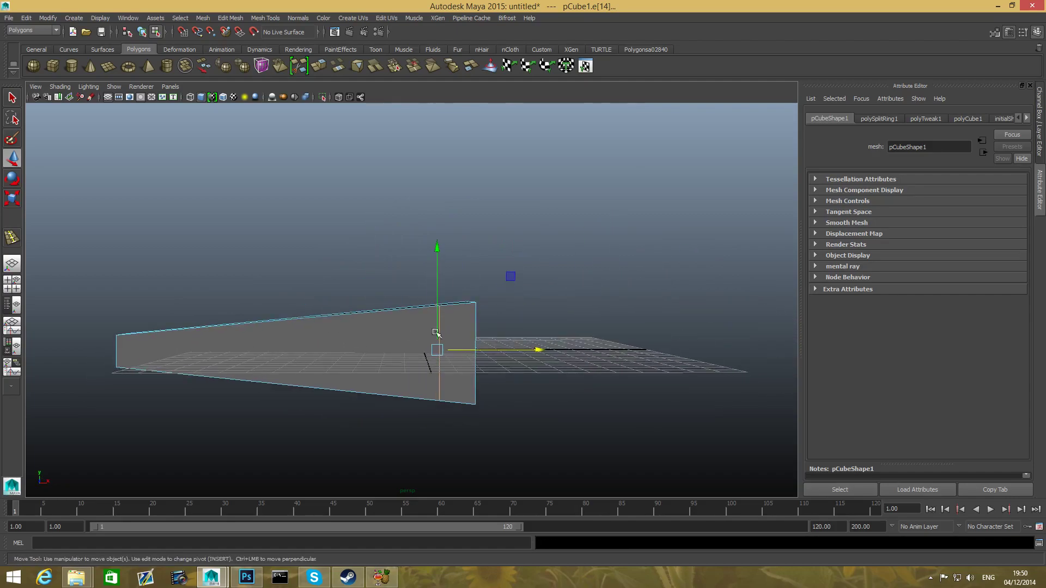
- Slide the edge loop along the tapered box toward its narrow end with the Slide Edge Tool
right_click(394, 320, "shift")
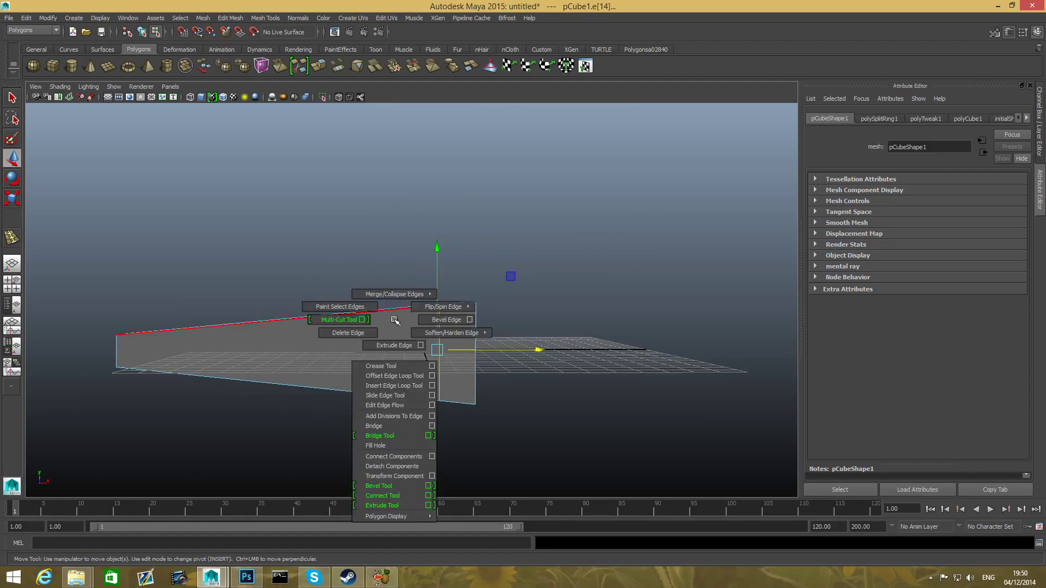
left_click(387, 396)
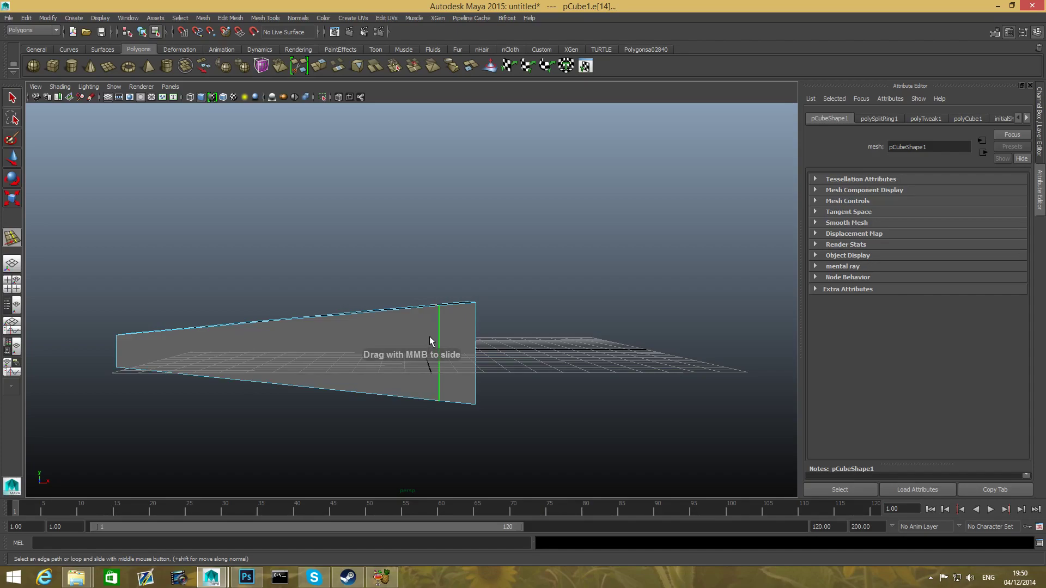
middle_click_drag(426, 336, 390, 366)
left_click_drag(354, 373, 427, 346, "alt")
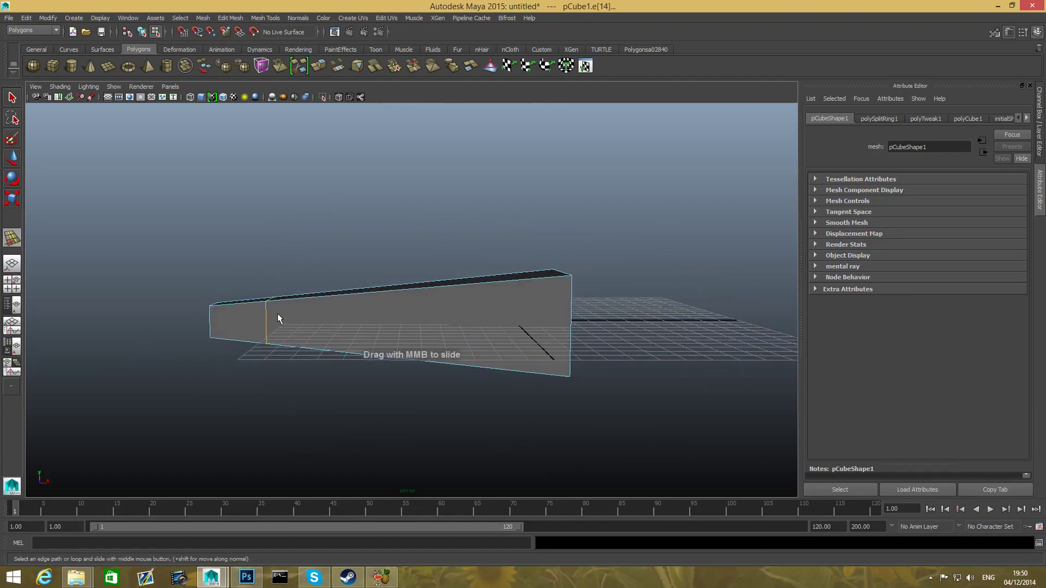
left_click_drag(350, 341, 387, 331, "alt")
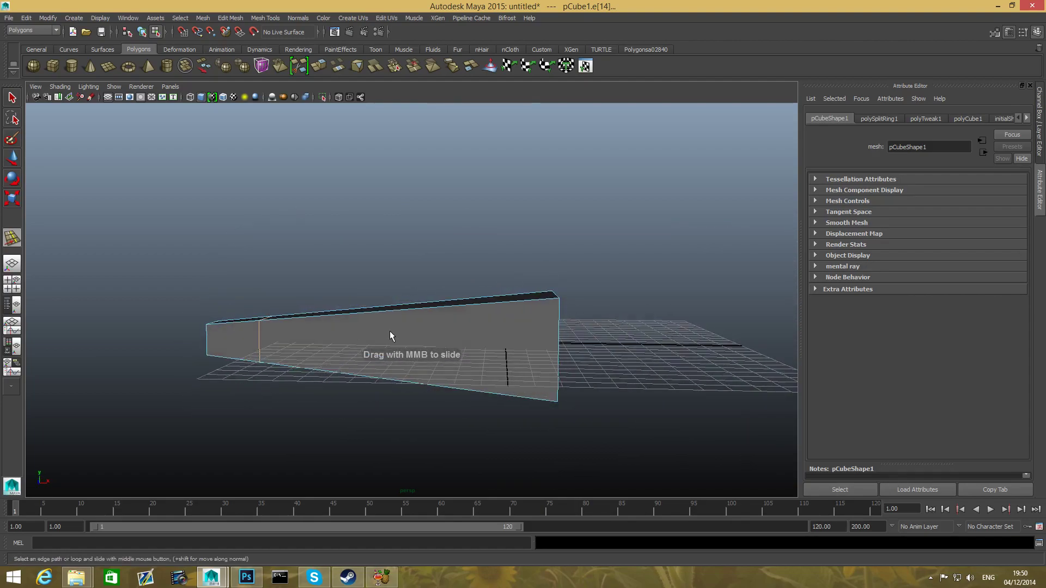
- Slide the edge loop back and forth along the box's surface, leaving it near the wide end
left_click(450, 329)
left_click_drag(490, 328, 457, 351, "alt")
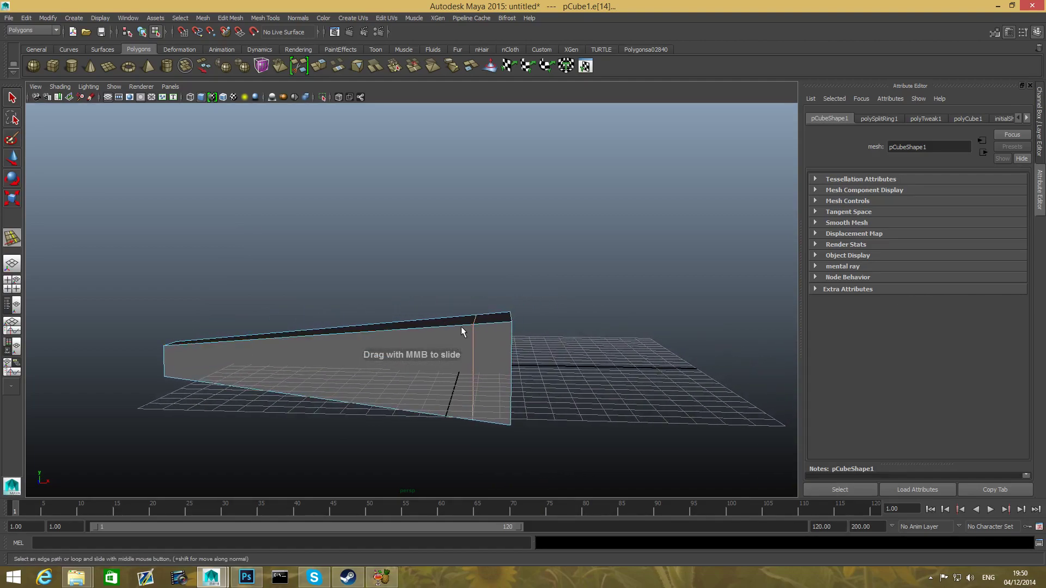
left_click_drag(457, 337, 460, 333, "alt")
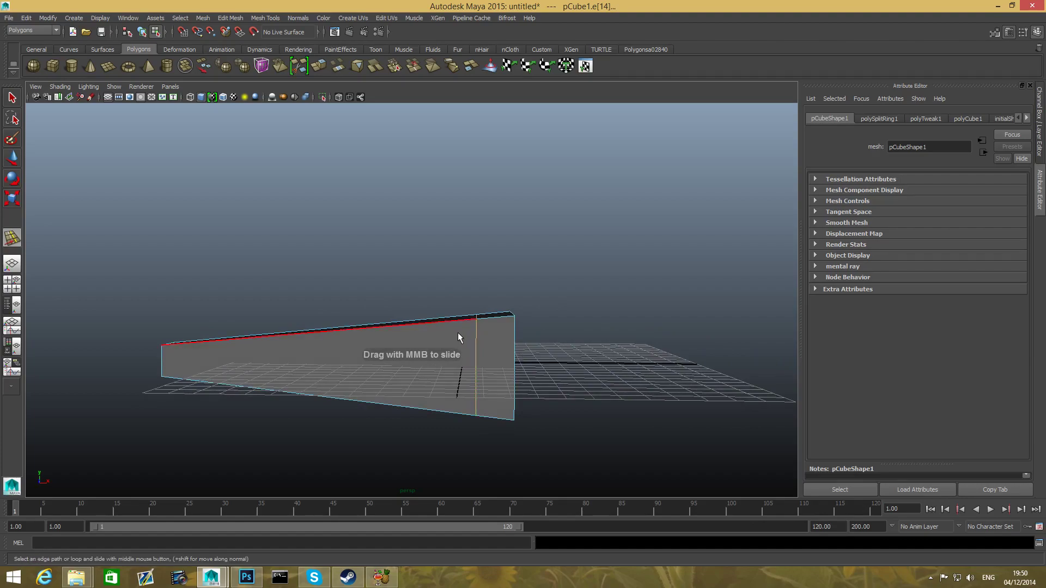
mouse_move(448, 337)
middle_mouse_down()
mouse_move(381, 346)
mouse_move(455, 350)
middle_mouse_up()
left_click(470, 338)
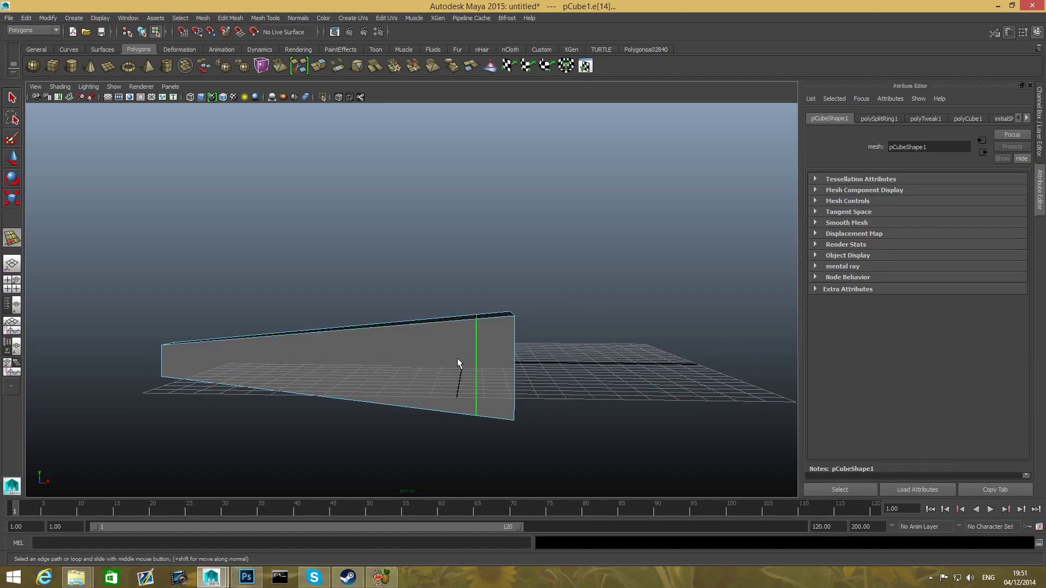
mouse_move(452, 349)
middle_mouse_down()
mouse_move(414, 352)
mouse_move(464, 364)
middle_mouse_up()
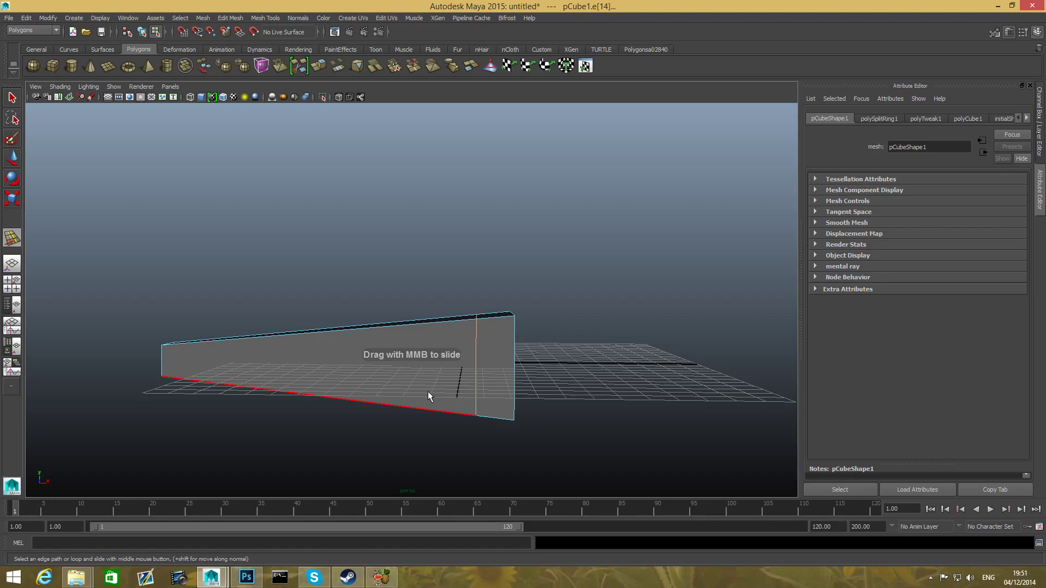
- Return to object selection and delete the tapered box
key("F8")
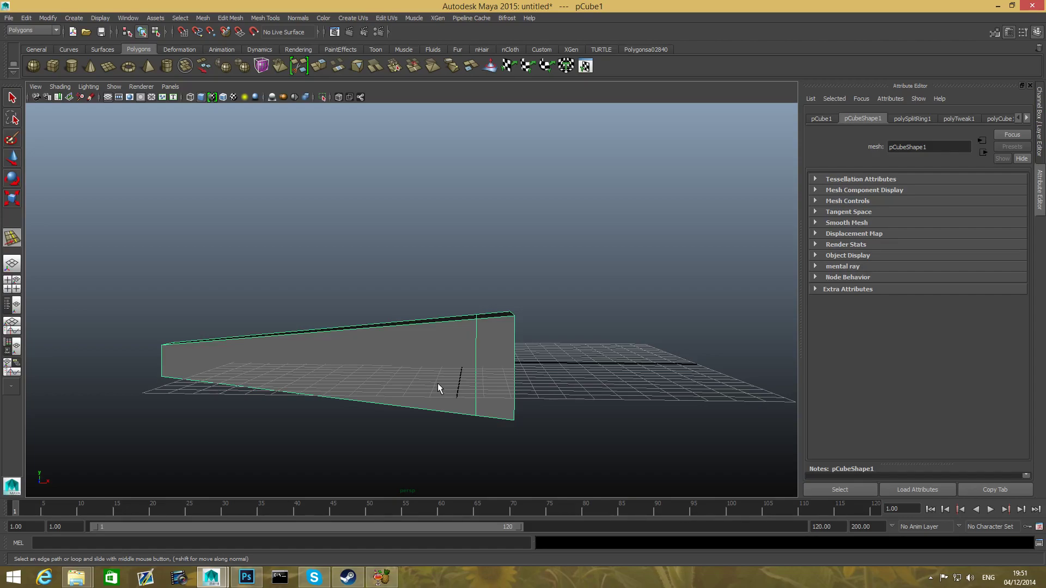
key("Delete")
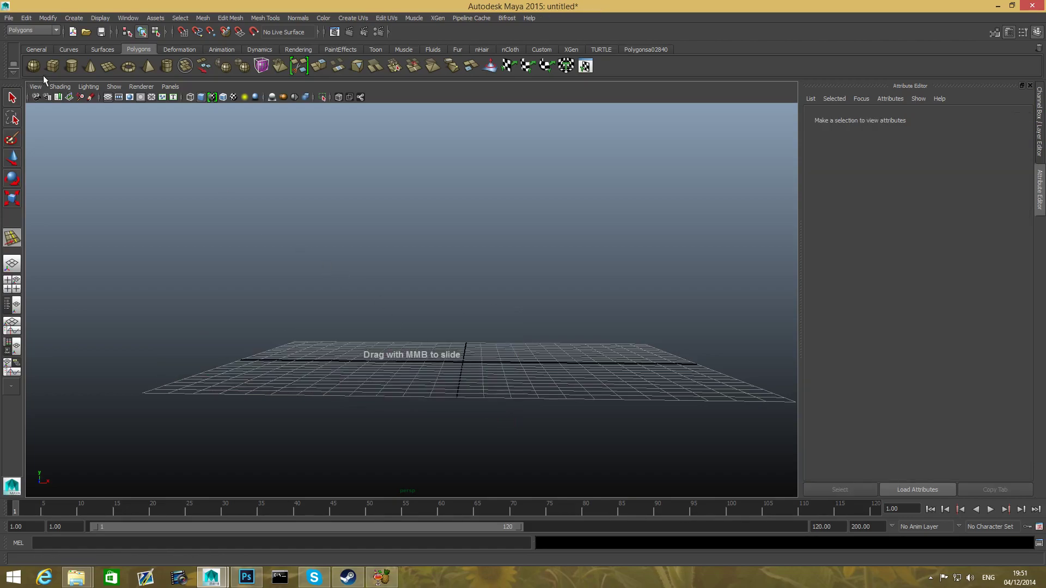
- Create a polygon cube at the grid's origin and return to object selection
left_click(54, 64)
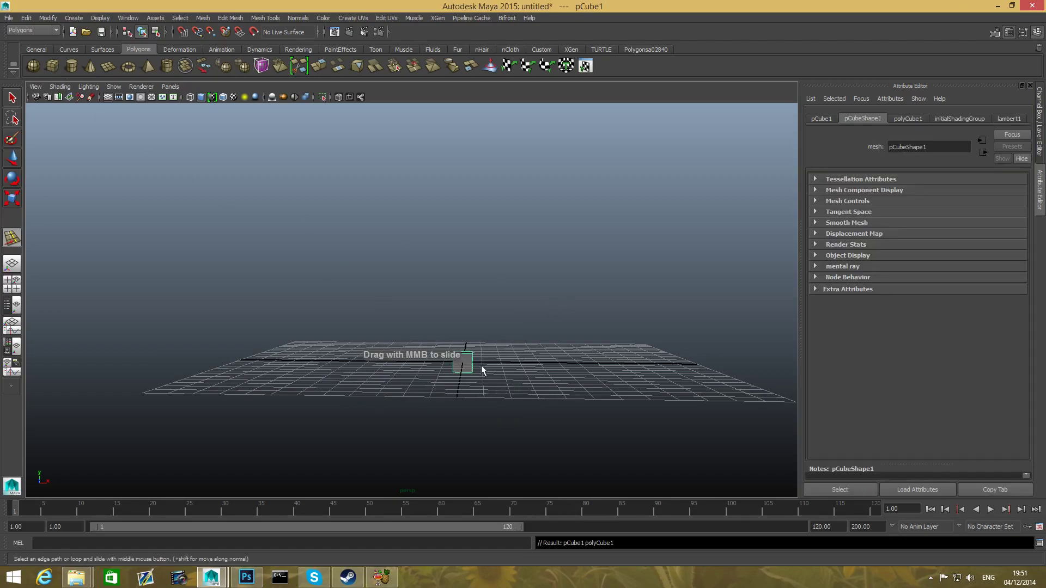
scroll(482, 365, "up", 3)
middle_click_drag(514, 390, 424, 307, "alt")
right_click_drag(423, 310, 643, 361, "alt")
left_click_drag(490, 356, 463, 349, "alt")
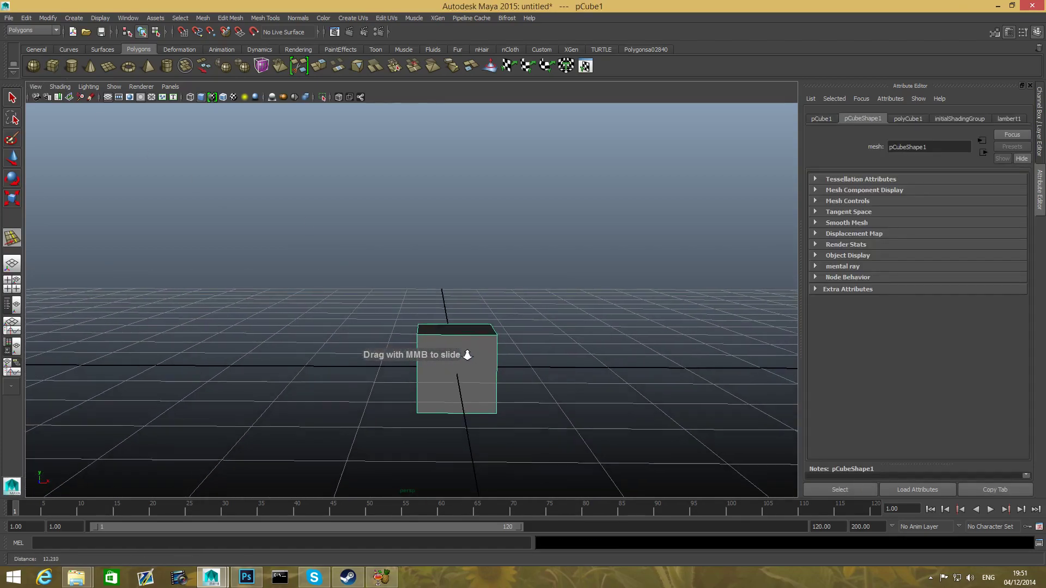
left_click(11, 99)
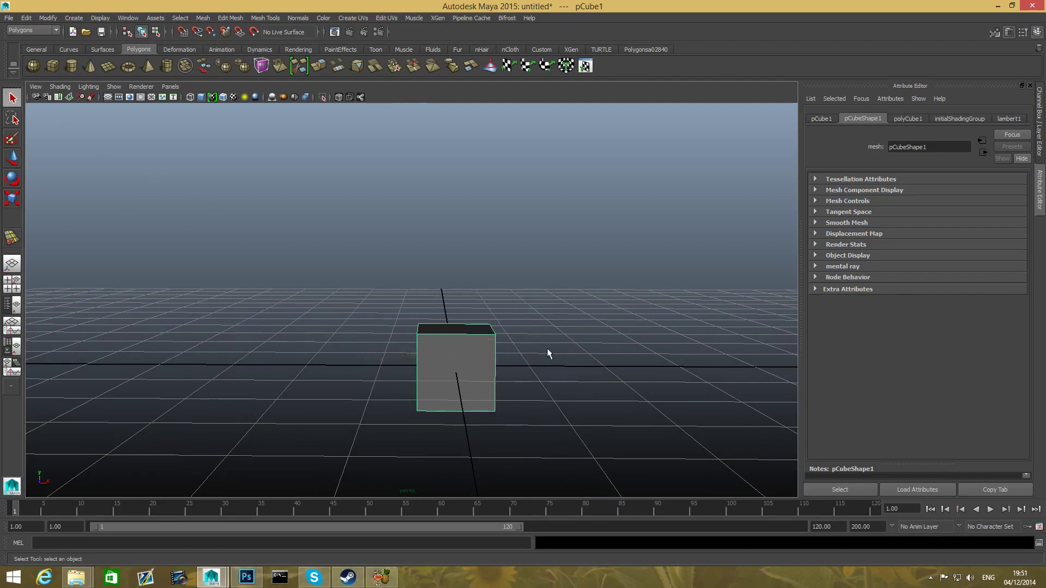
left_click_drag(490, 385, 486, 381, "alt")
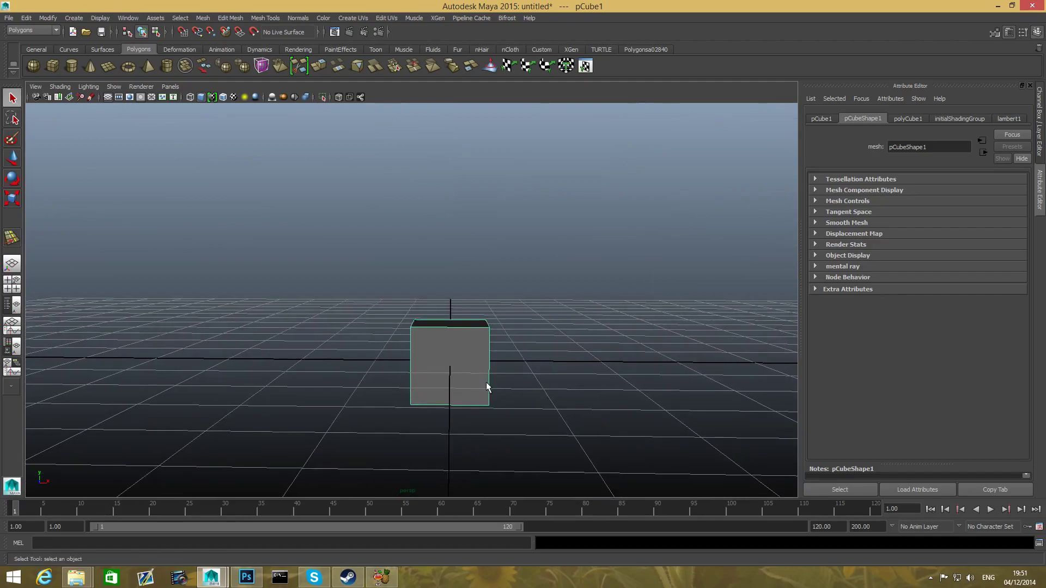
middle_click_drag(459, 398, 432, 410, "alt")
mouse_move(433, 414)
left_mouse_down("alt")
mouse_move(446, 401)
mouse_move(490, 416)
mouse_move(437, 411)
left_mouse_up("alt")
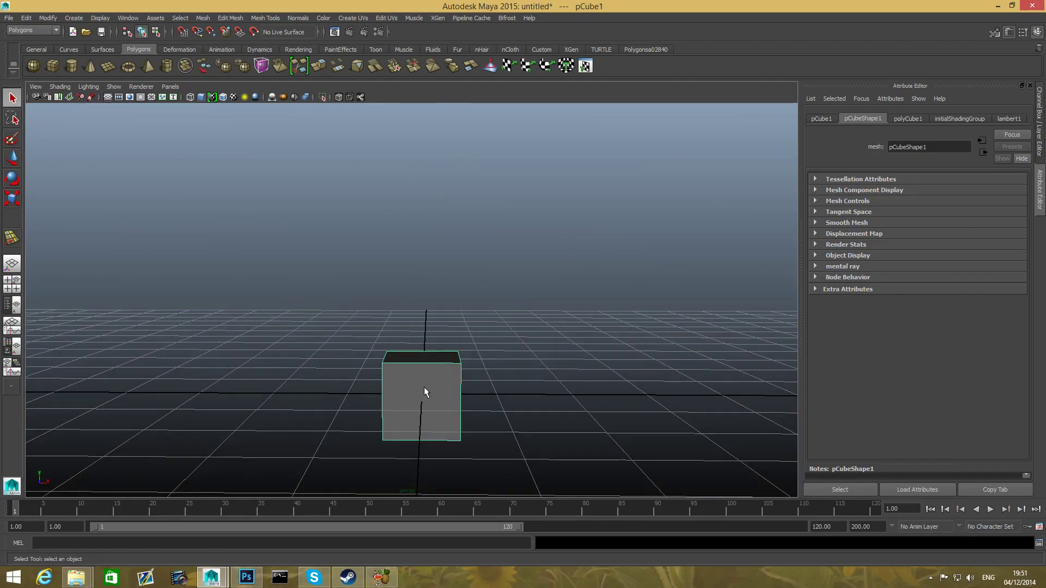
middle_click_drag(413, 373, 409, 354, "alt")
left_click_drag(417, 391, 430, 401, "alt")
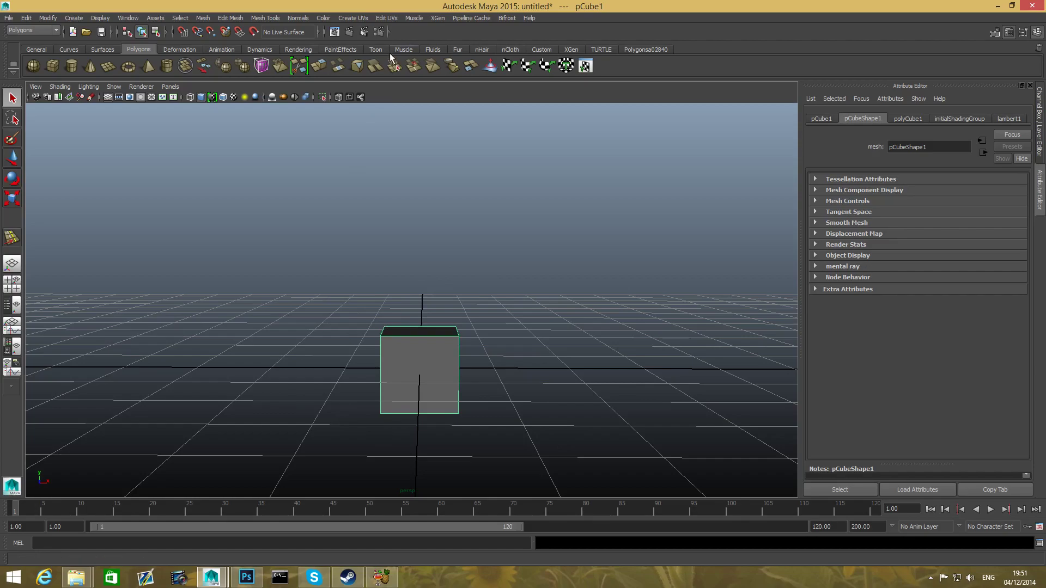
- Check which renderer is selected in the Render Settings
left_click(381, 31)
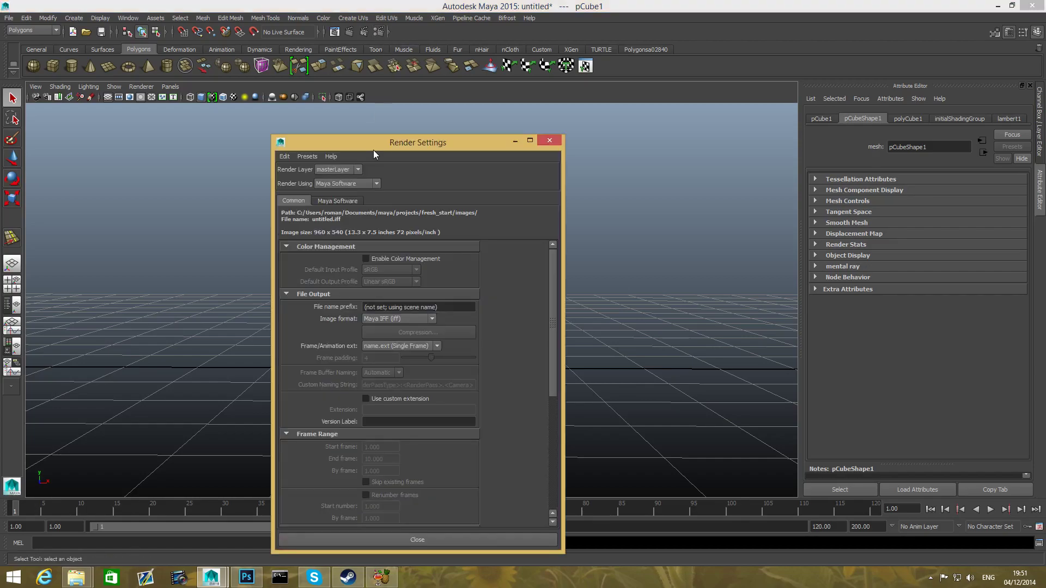
left_click_drag(371, 145, 540, 97)
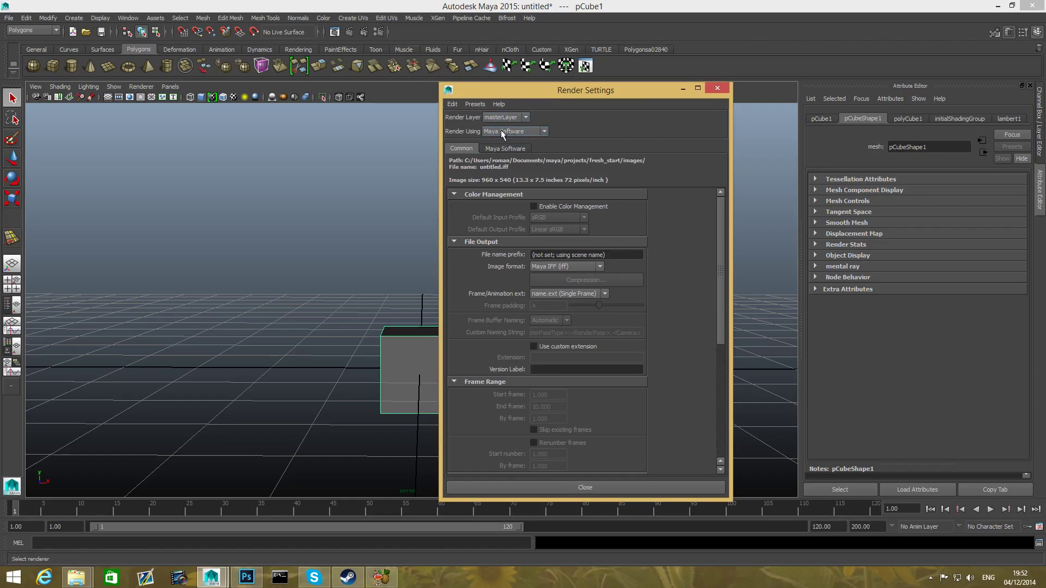
left_click(563, 489)
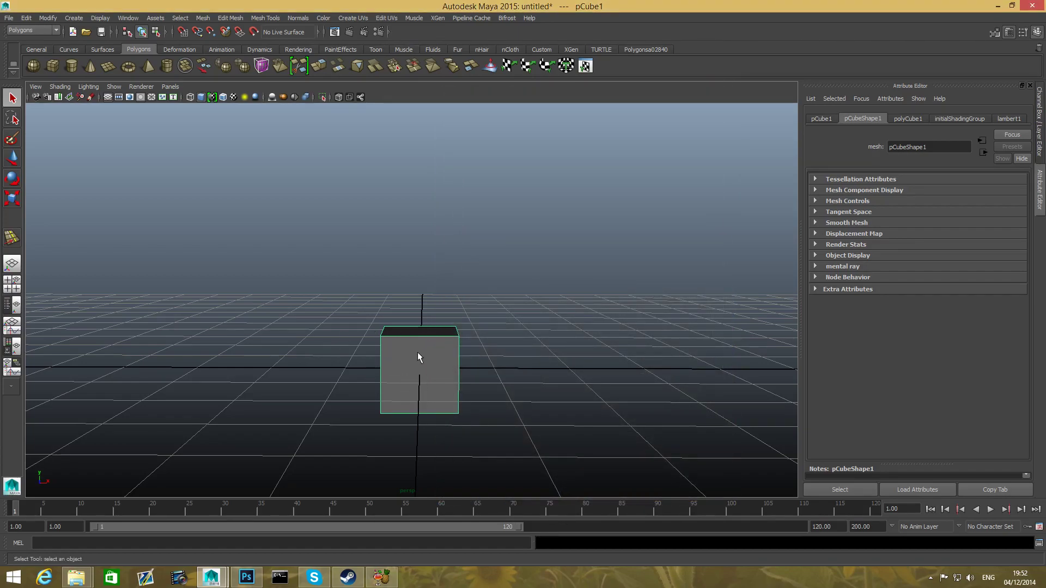
- Display the cube with smooth mesh preview and render the current frame with Maya Software
key("3")
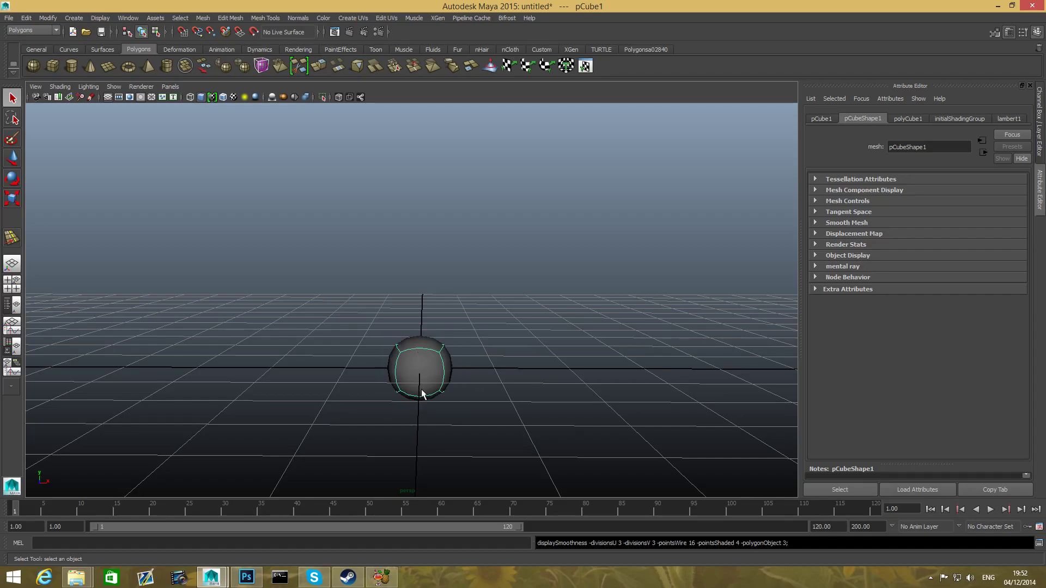
left_click_drag(485, 392, 455, 344, "alt")
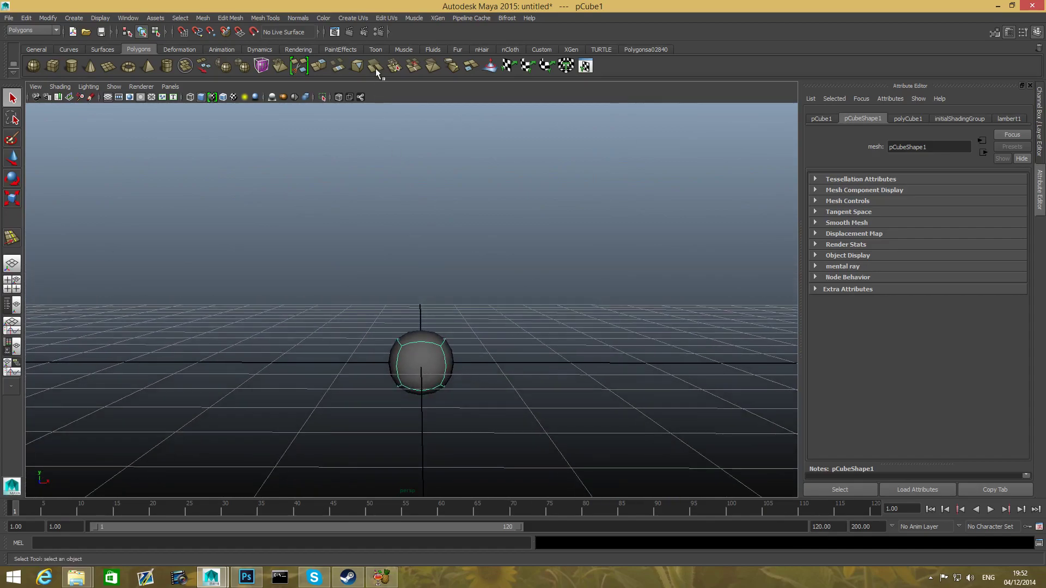
left_click(349, 31)
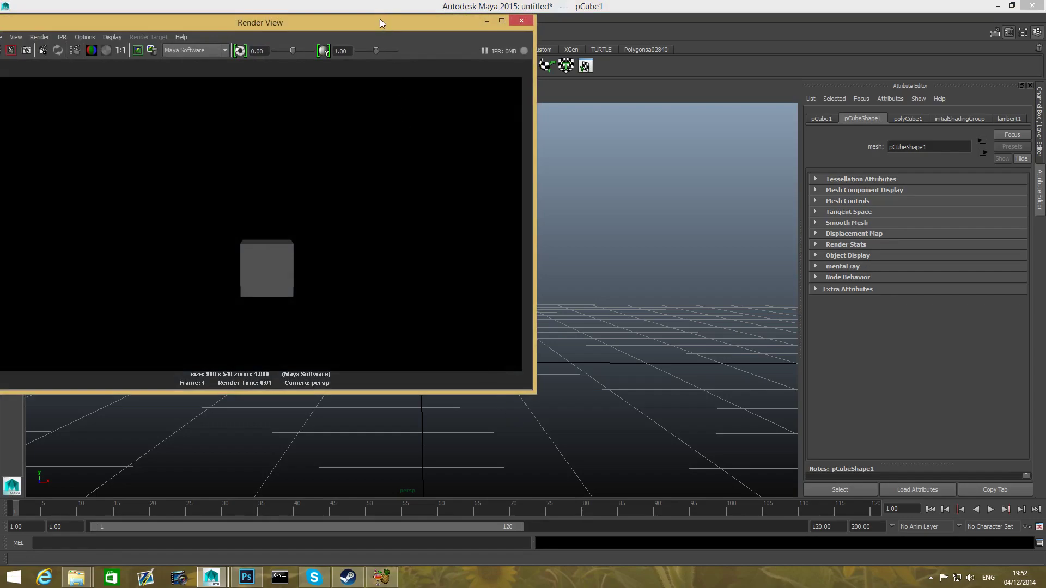
left_click_drag(380, 18, 598, 94)
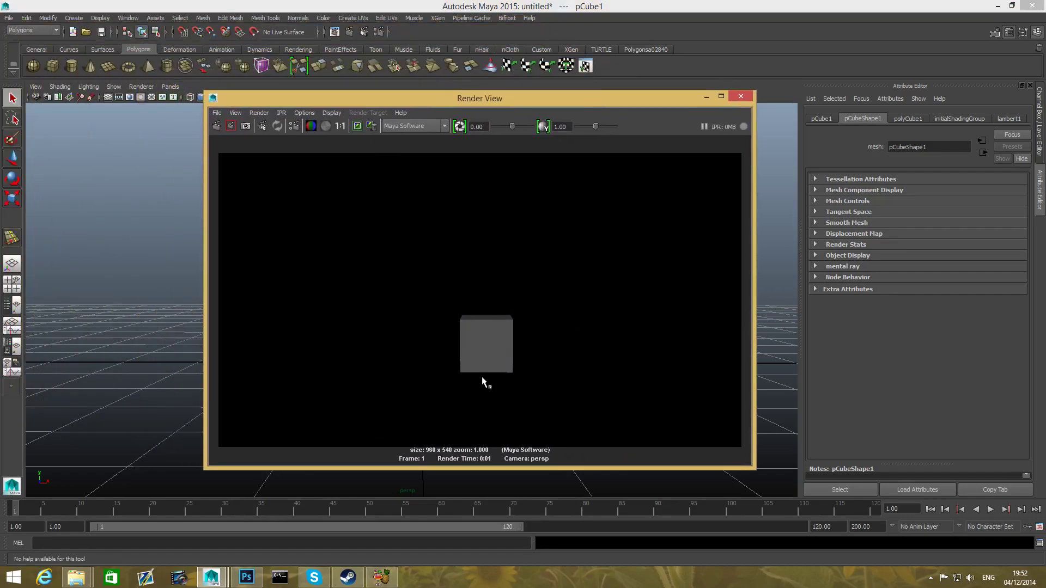
left_click(742, 96)
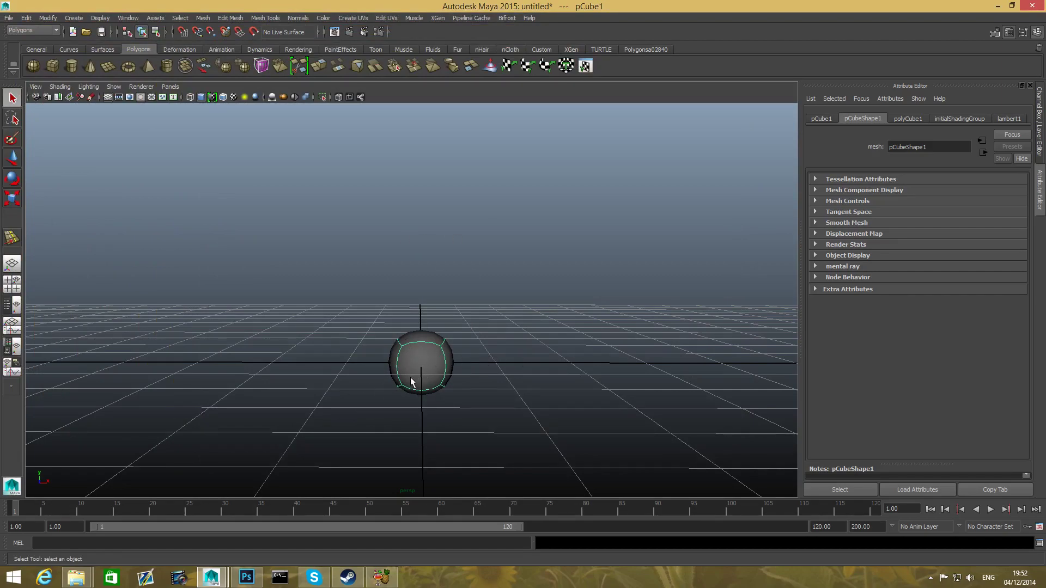
- Set the renderer to mental ray and render the current frame of the smoothed cube
left_click(379, 33)
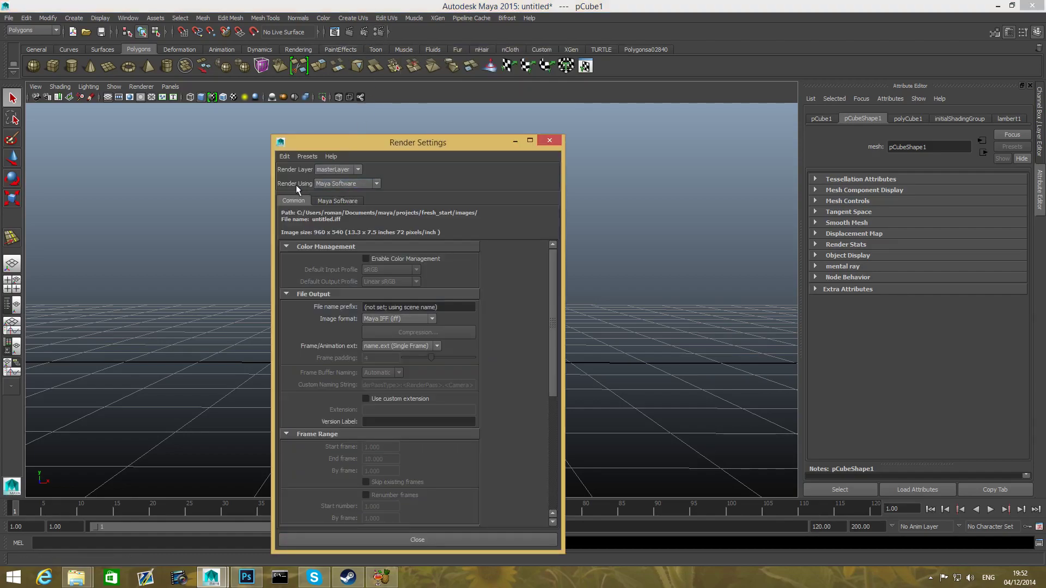
left_click(334, 185)
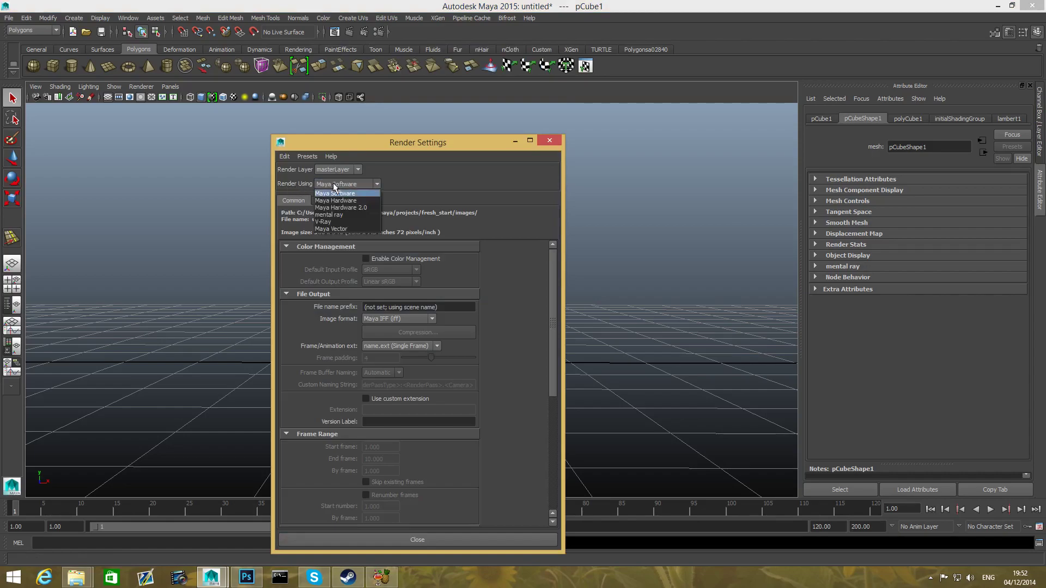
left_click(327, 215)
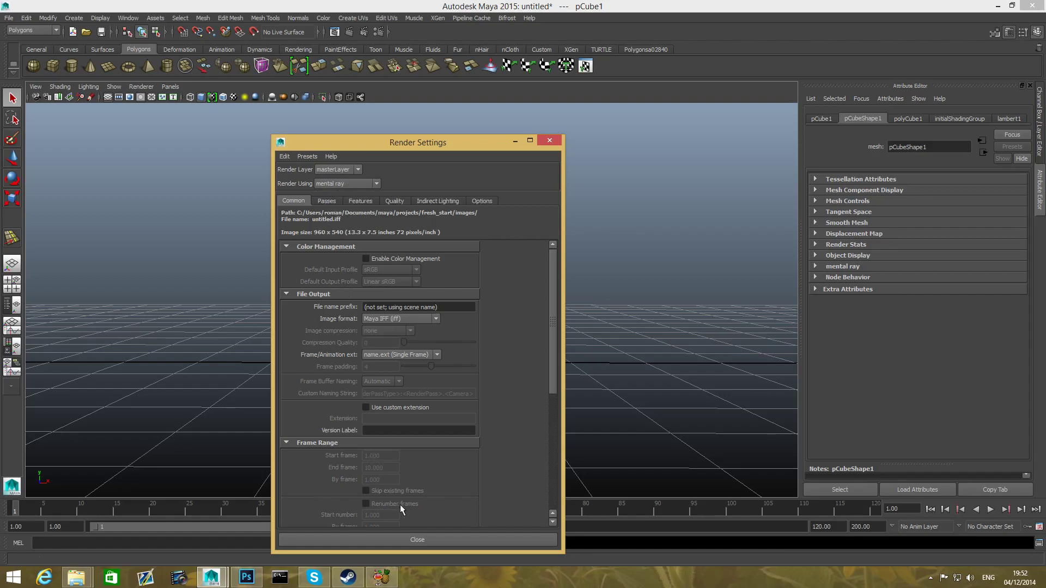
left_click(416, 540)
left_click(350, 32)
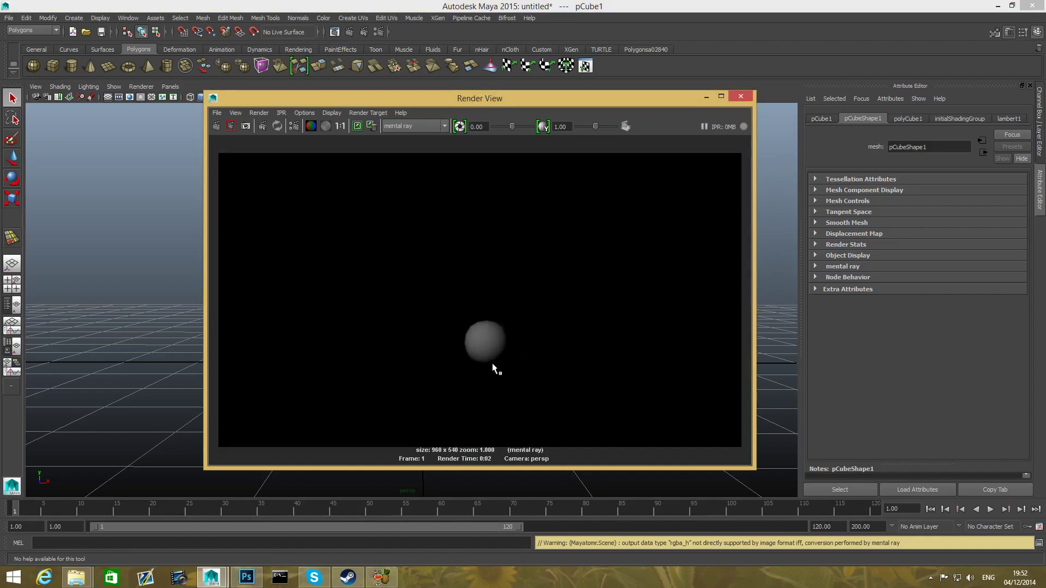
left_click(740, 96)
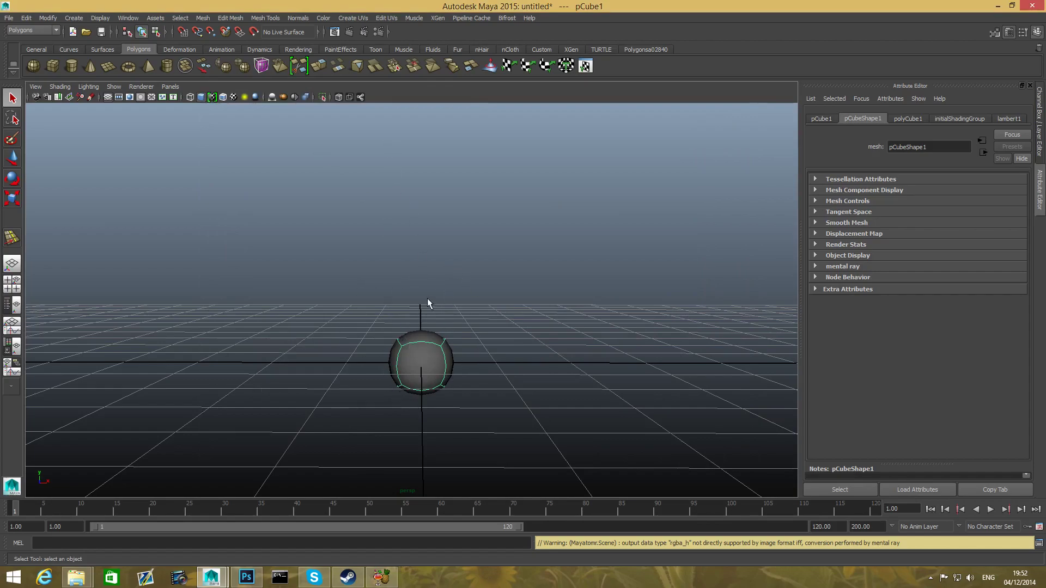
- Review the list of available renderers in the Render Settings, keeping mental ray
left_click(378, 32)
left_click_drag(363, 152, 472, 108)
left_click(448, 140)
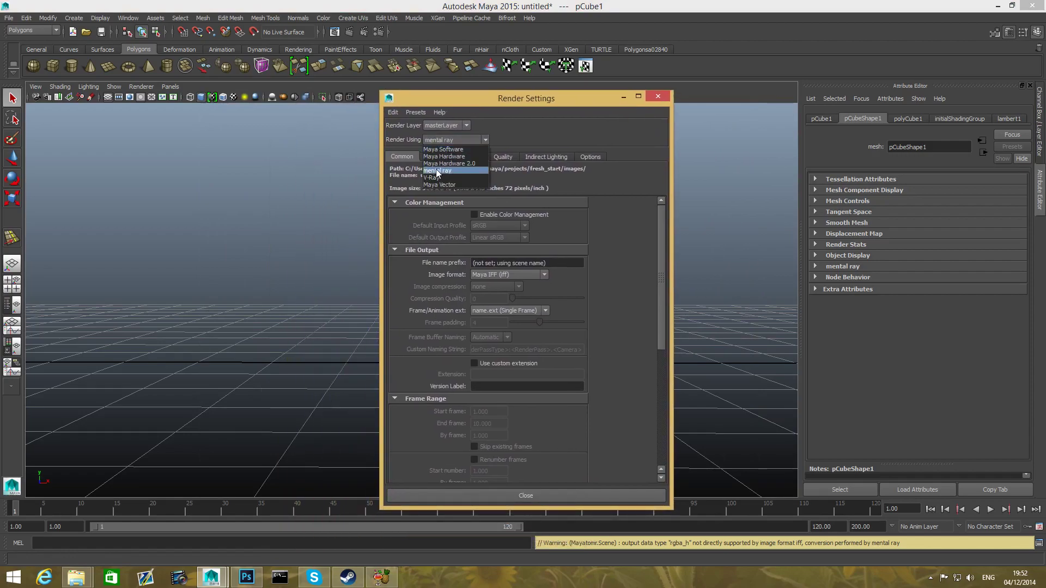
left_click(654, 94)
left_click(654, 95)
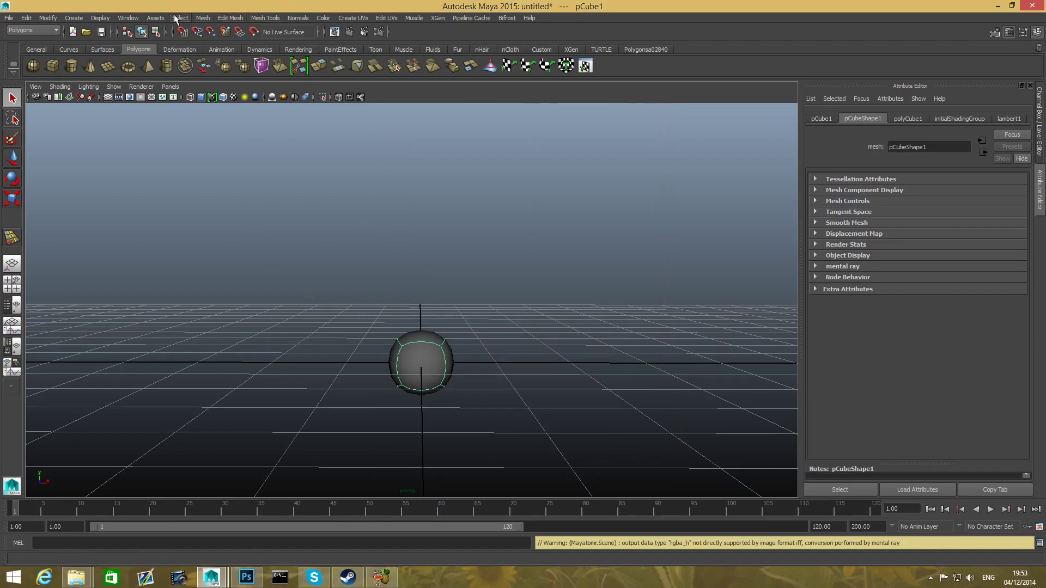
- Examine the Plug-in Manager's list for the mental ray plug-in Mayatomr.mll and its Loaded and Auto load settings
left_click(124, 18)
mouse_move(143, 76)
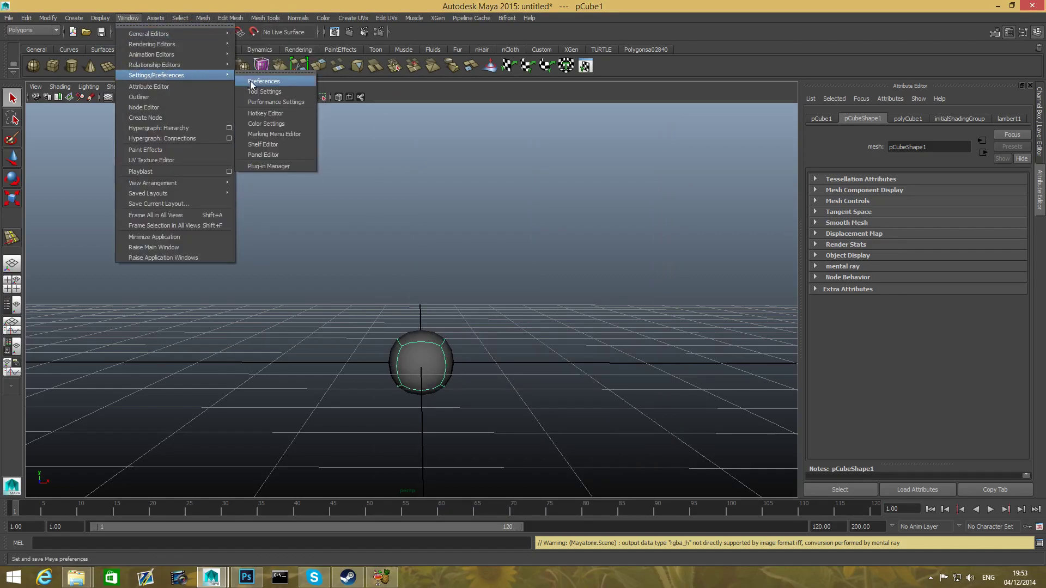
left_click(270, 166)
left_click_drag(422, 196, 341, 131)
left_click_drag(516, 363, 572, 391)
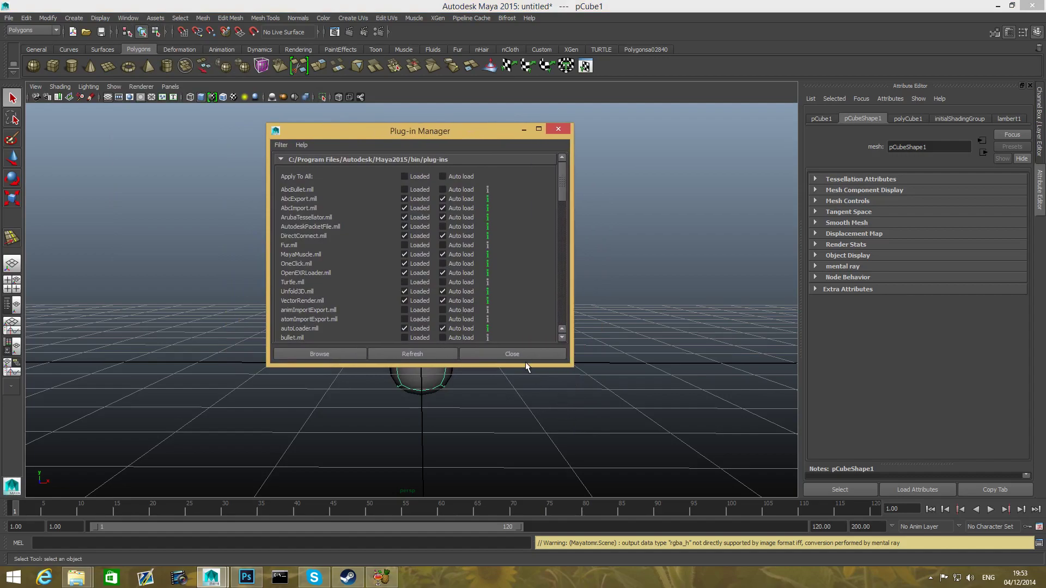
left_click_drag(525, 365, 520, 477)
scroll(508, 403, "down", 4)
scroll(508, 401, "down", 15)
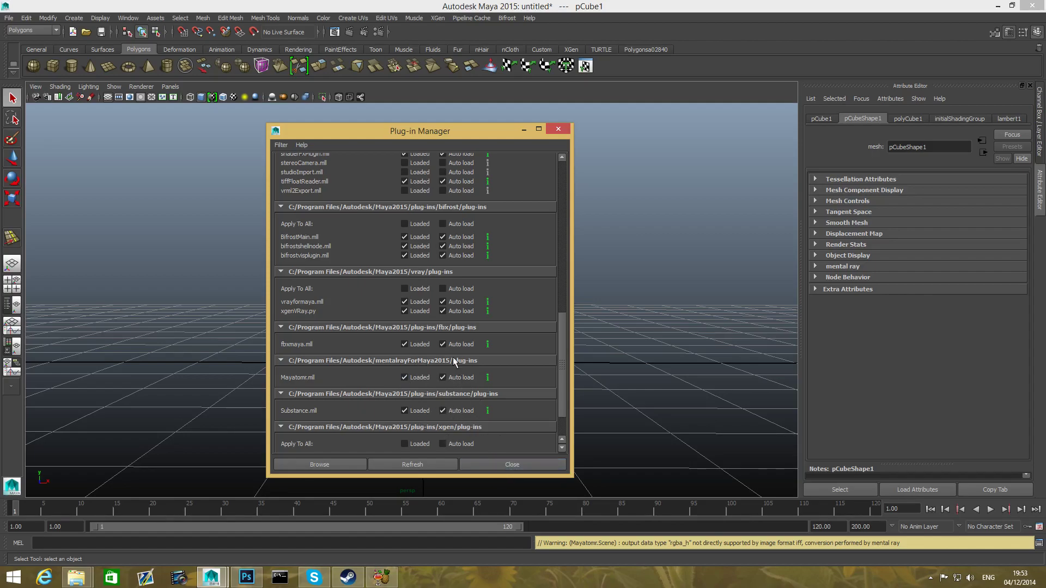
left_click(495, 465)
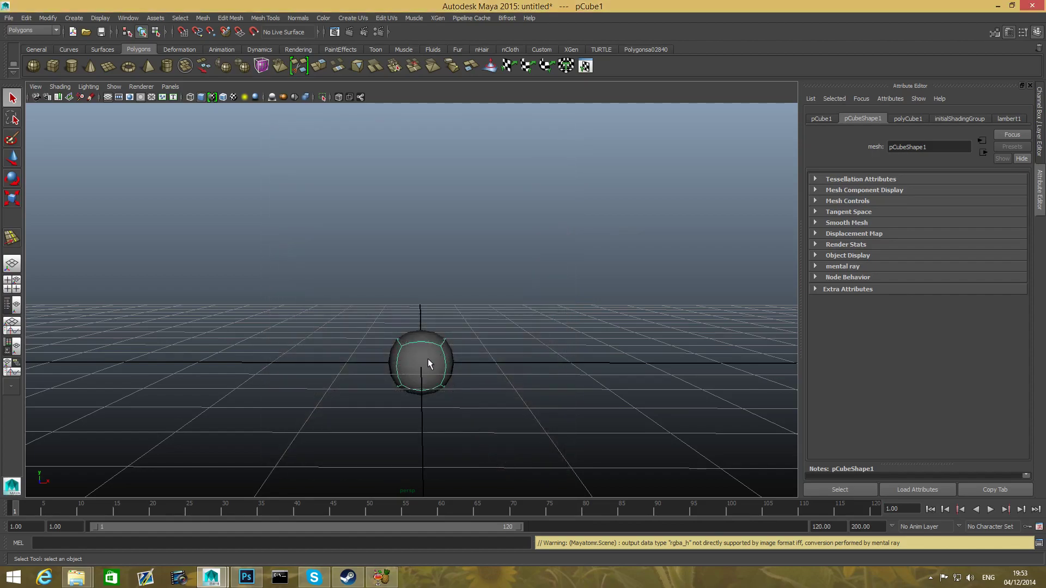
- Switch the cube back to its unsmoothed display
key("1")
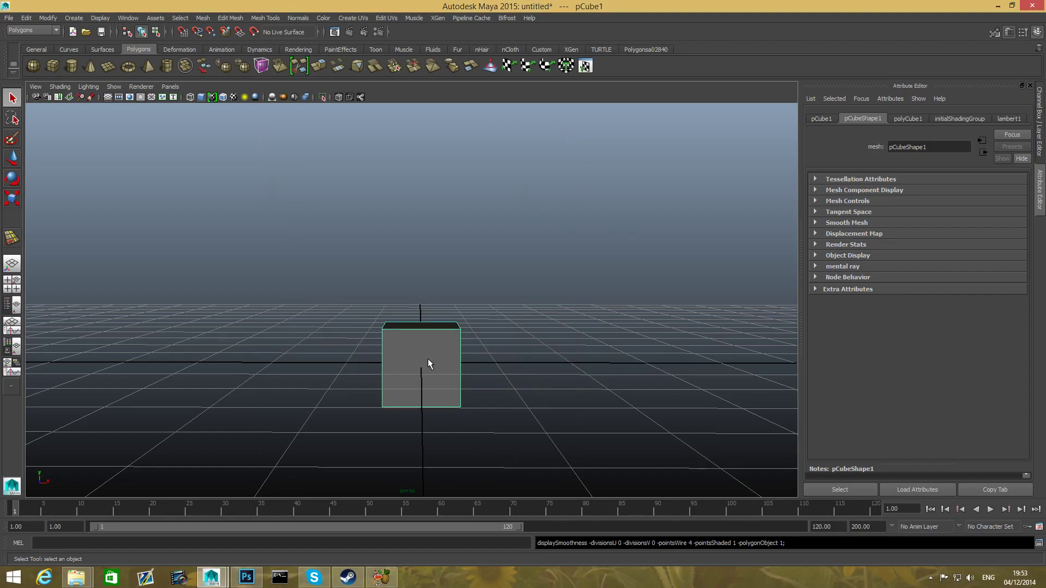
left_click_drag(427, 359, 472, 351, "alt")
right_click_drag(410, 354, 373, 361, "alt")
middle_click_drag(373, 362, 380, 381, "alt")
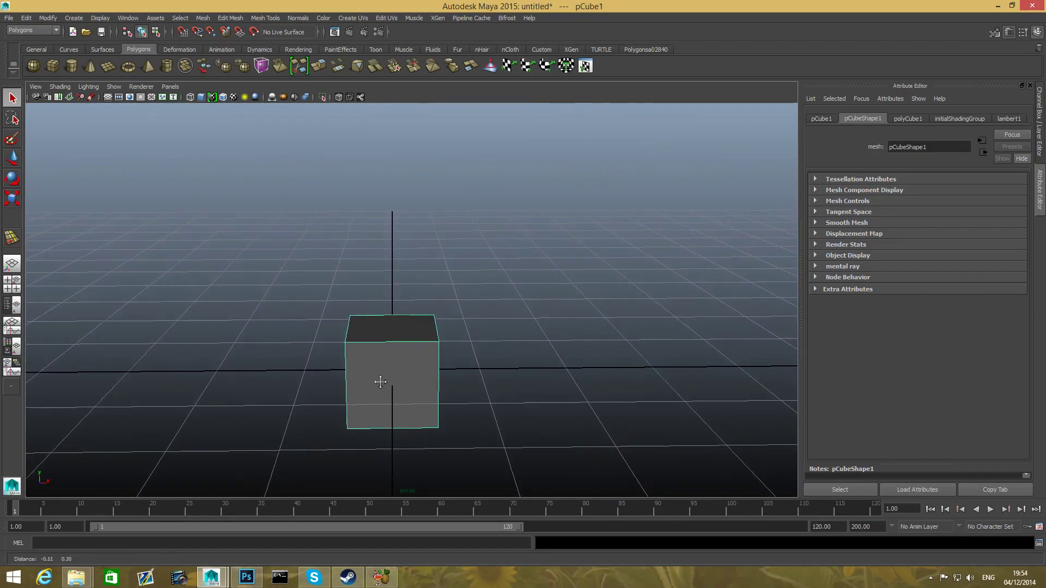
left_click_drag(380, 382, 380, 380, "alt")
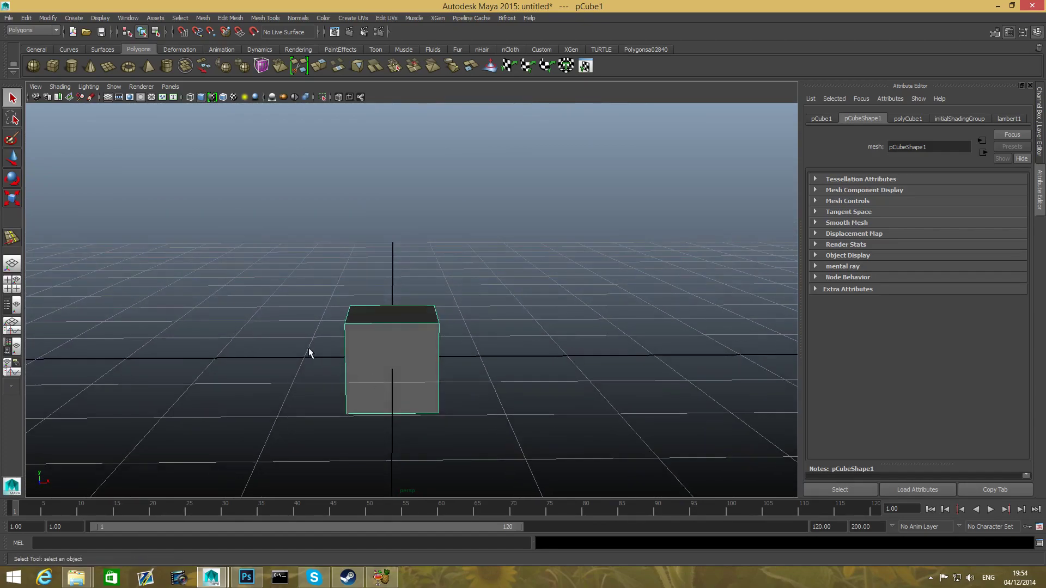
left_click(203, 18)
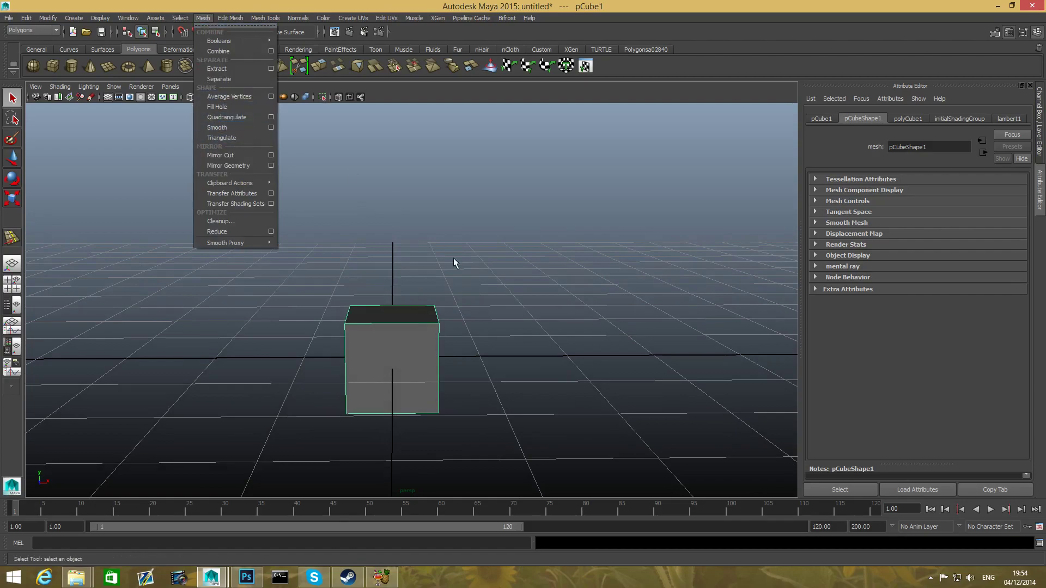
left_click(444, 312)
left_click(423, 365)
mouse_move(405, 370)
right_mouse_down("alt")
mouse_move(406, 350)
mouse_move(523, 374)
mouse_move(404, 374)
right_mouse_up("alt")
left_click_drag(413, 329, 473, 335, "alt")
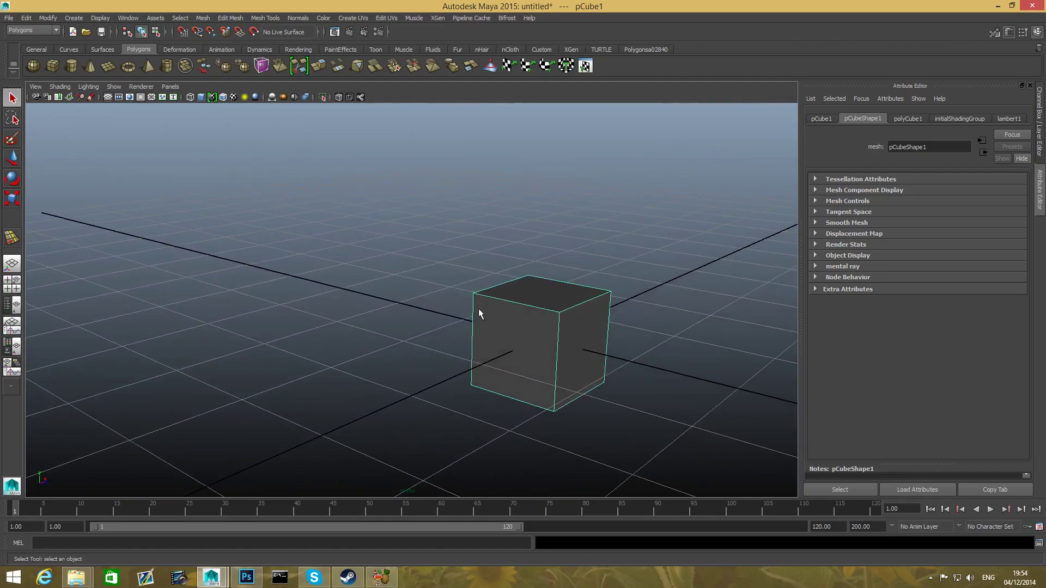
left_click_drag(551, 331, 492, 300, "alt")
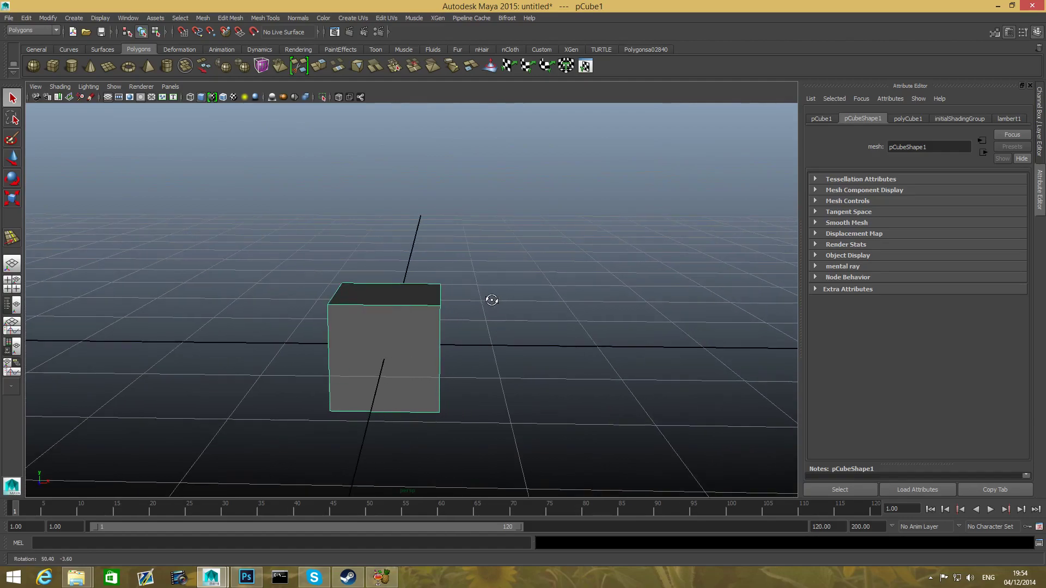
middle_click_drag(407, 321, 428, 309, "alt")
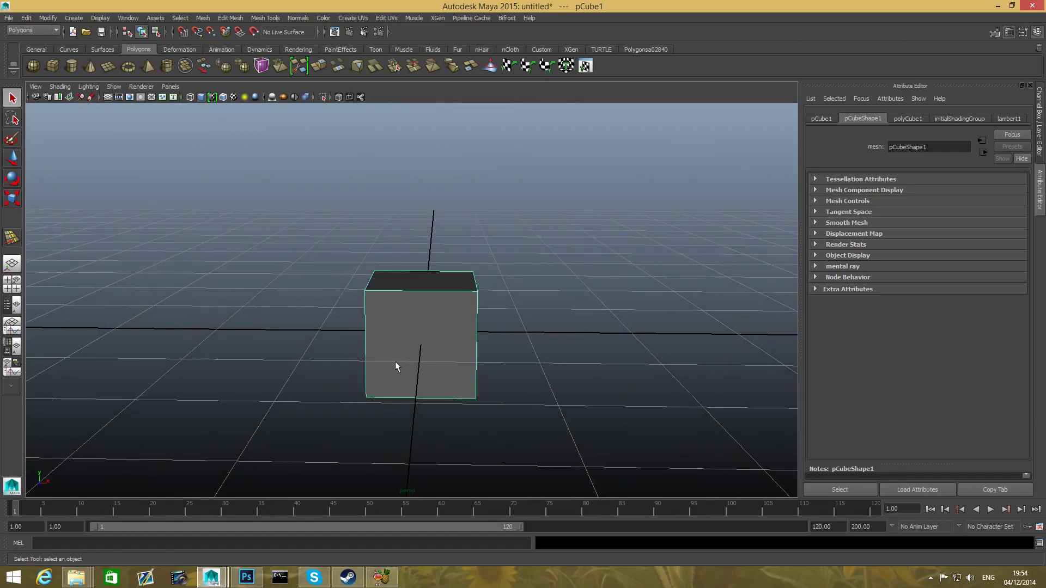
left_click_drag(453, 360, 346, 349, "alt")
middle_click_drag(316, 318, 385, 341, "alt")
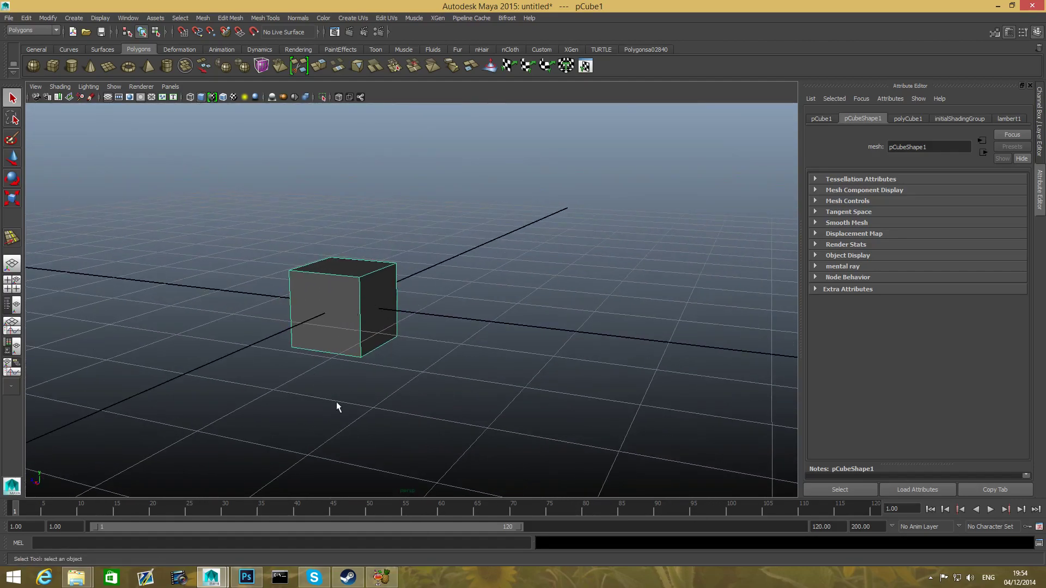
left_click_drag(369, 427, 375, 318, "alt")
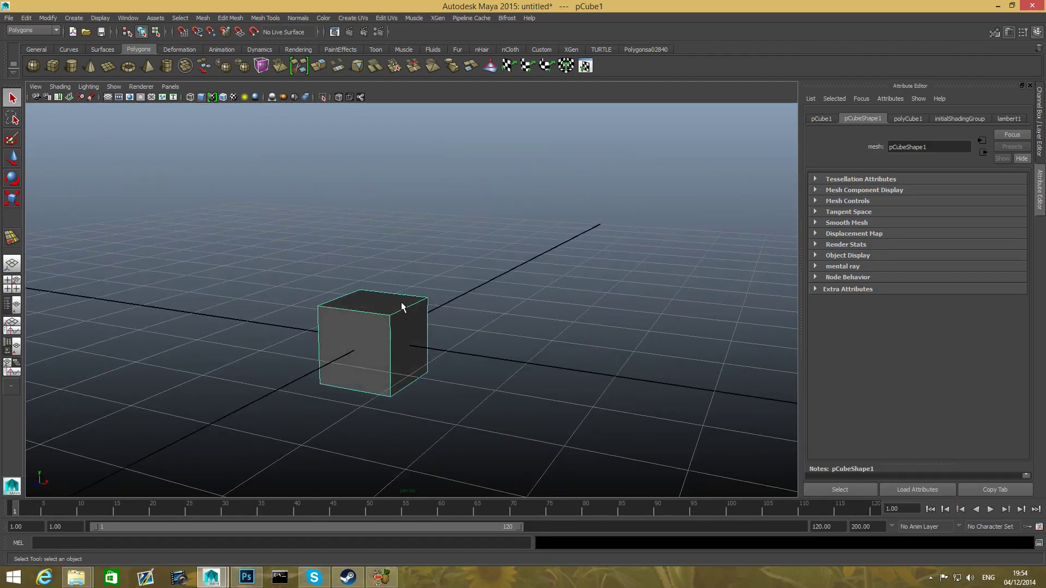
left_click_drag(376, 357, 352, 321, "alt")
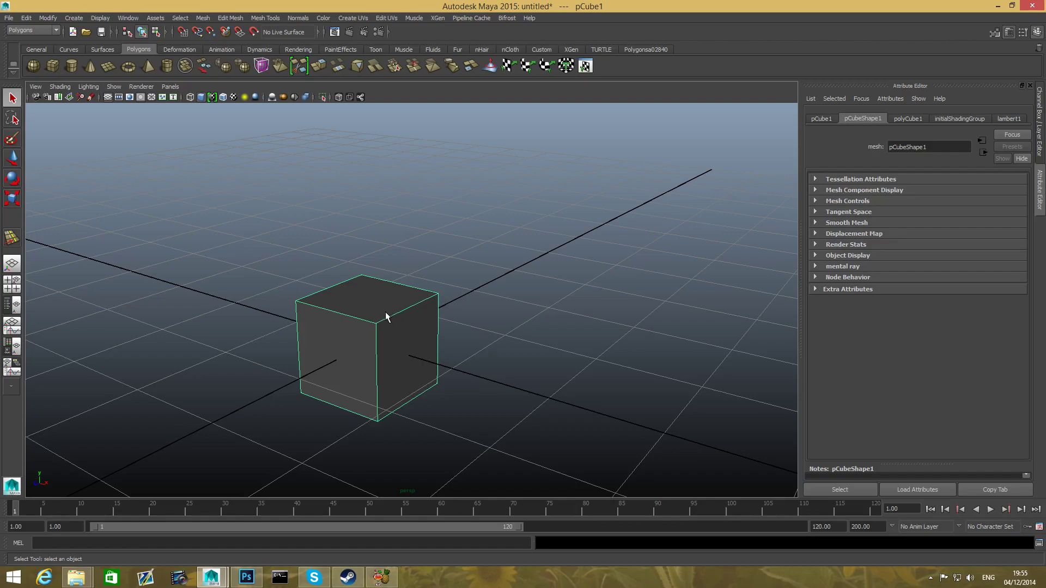
- Preview the cube as a smooth mesh, and return it to its unsmoothed display
left_click_drag(387, 373, 439, 375, "alt")
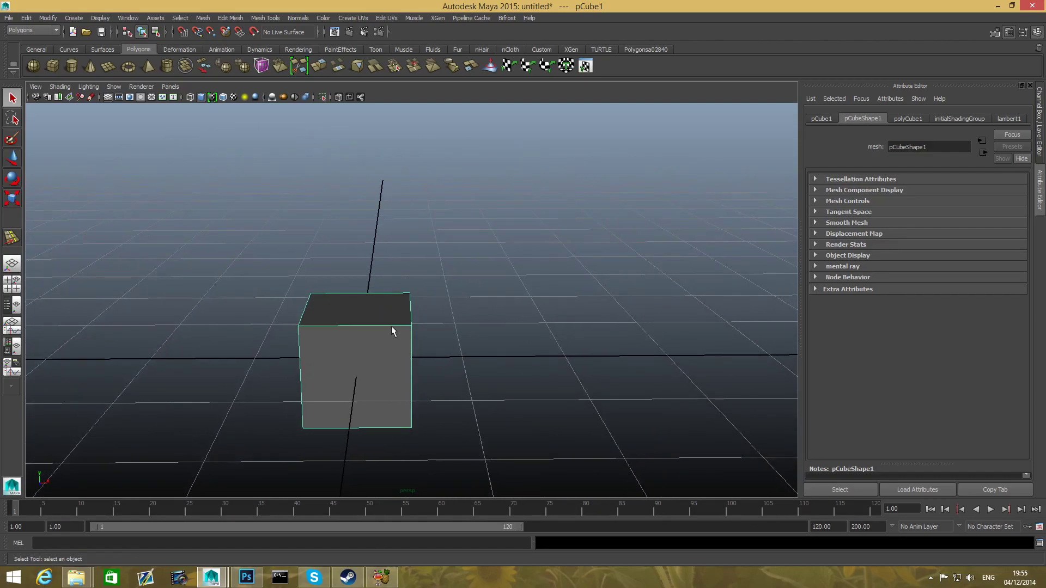
key("3")
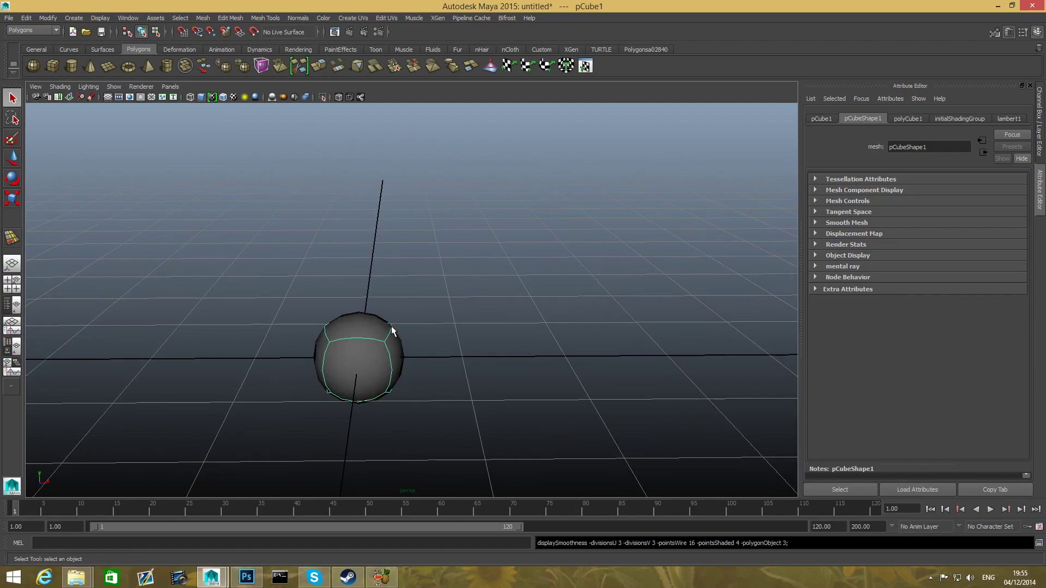
key("1")
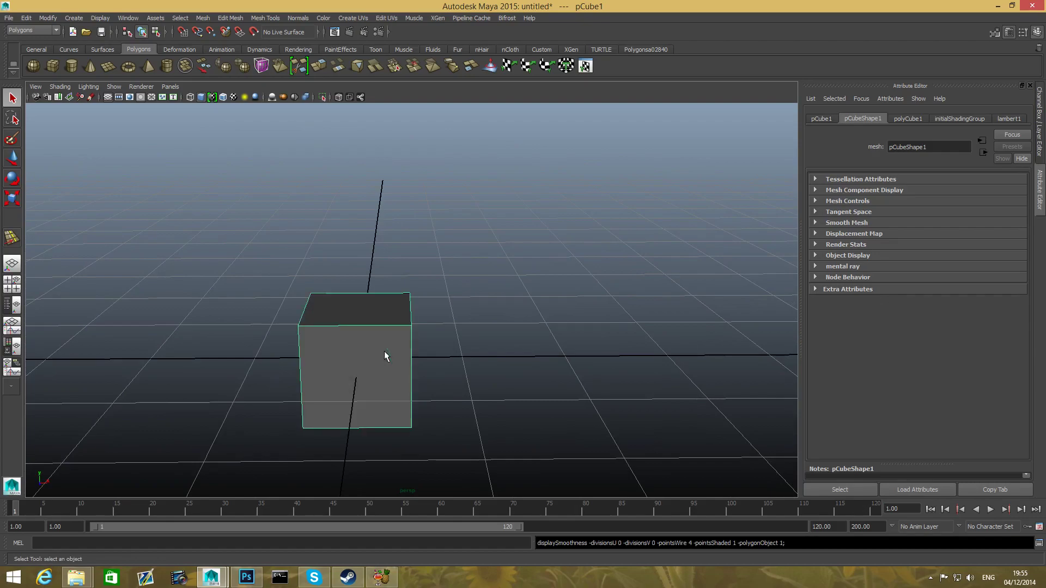
left_click_drag(384, 351, 401, 382, "alt")
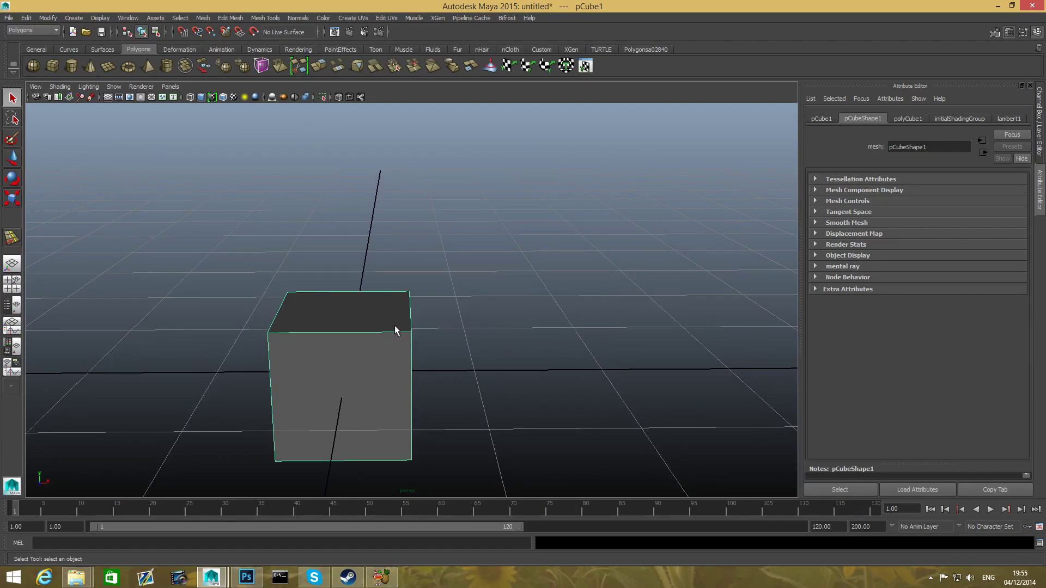
- Use the Insert Edge Loop Tool to add one loop close to a vertical edge and another just below the top edge
right_click_drag(392, 323, 348, 332, "shift")
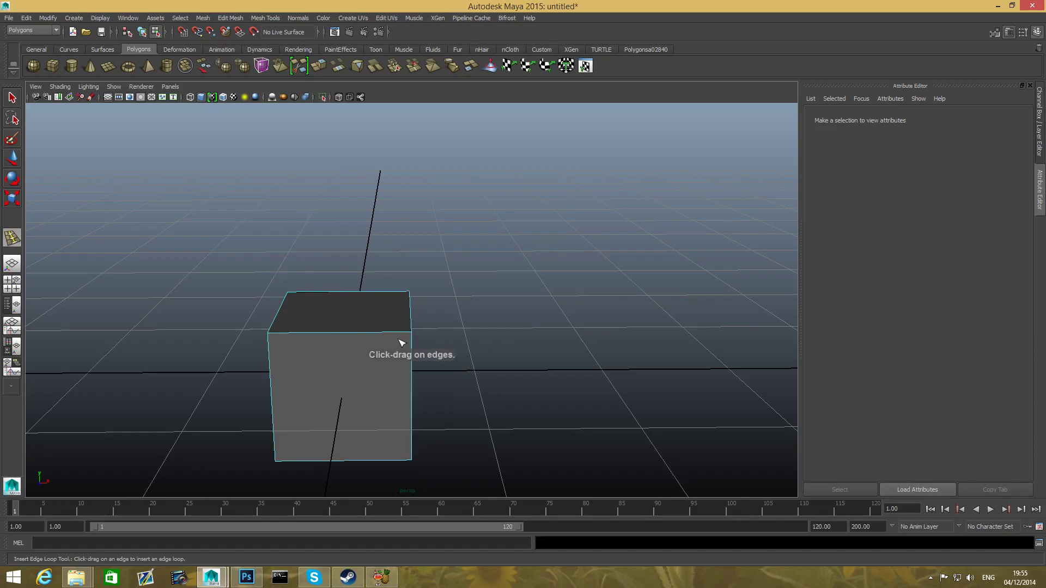
left_click_drag(385, 355, 479, 386, "alt")
left_click_drag(384, 352, 394, 356)
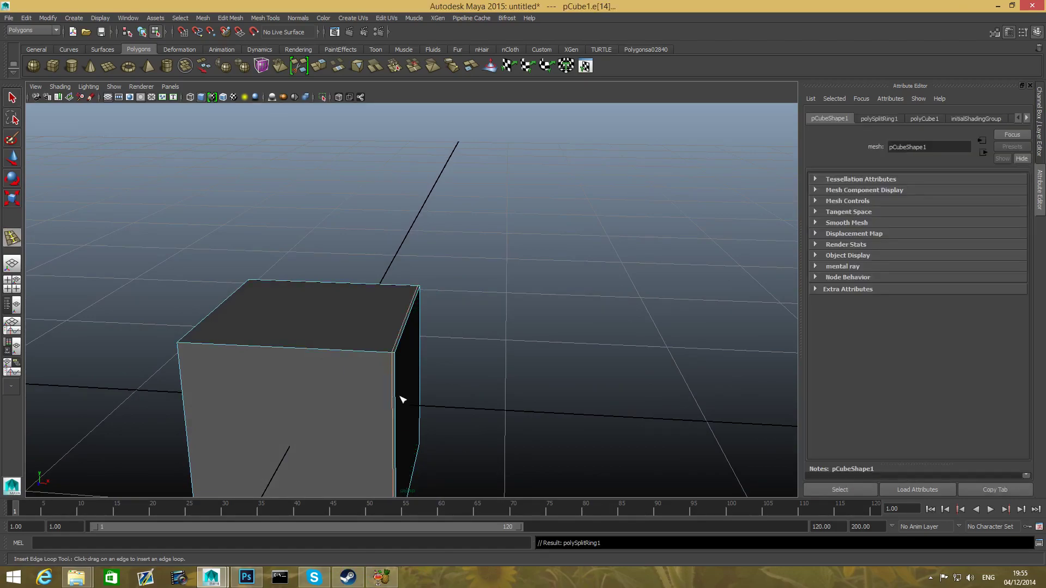
left_click_drag(402, 399, 378, 370, "alt")
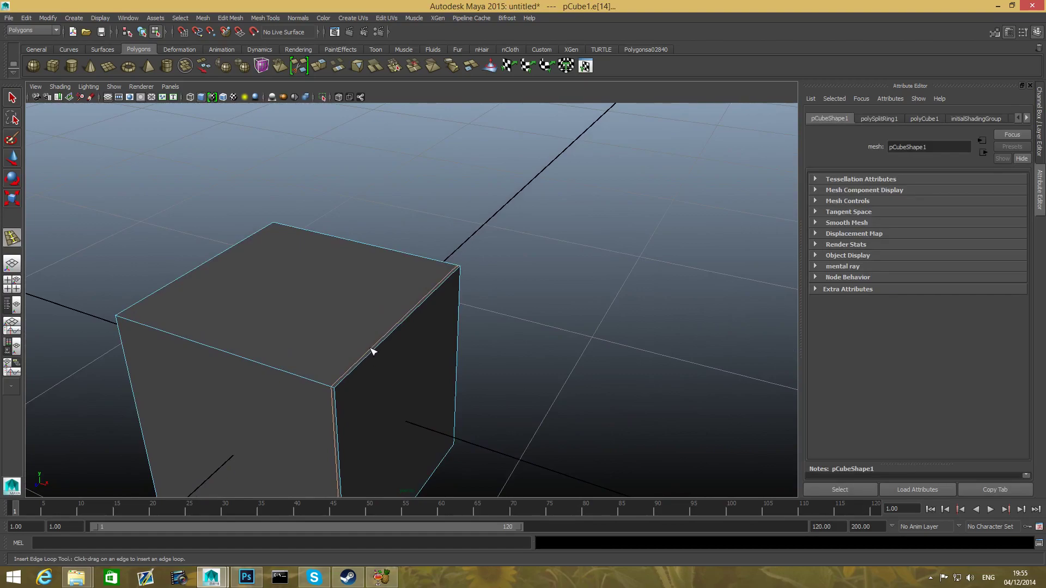
left_click_drag(362, 395, 331, 369, "alt")
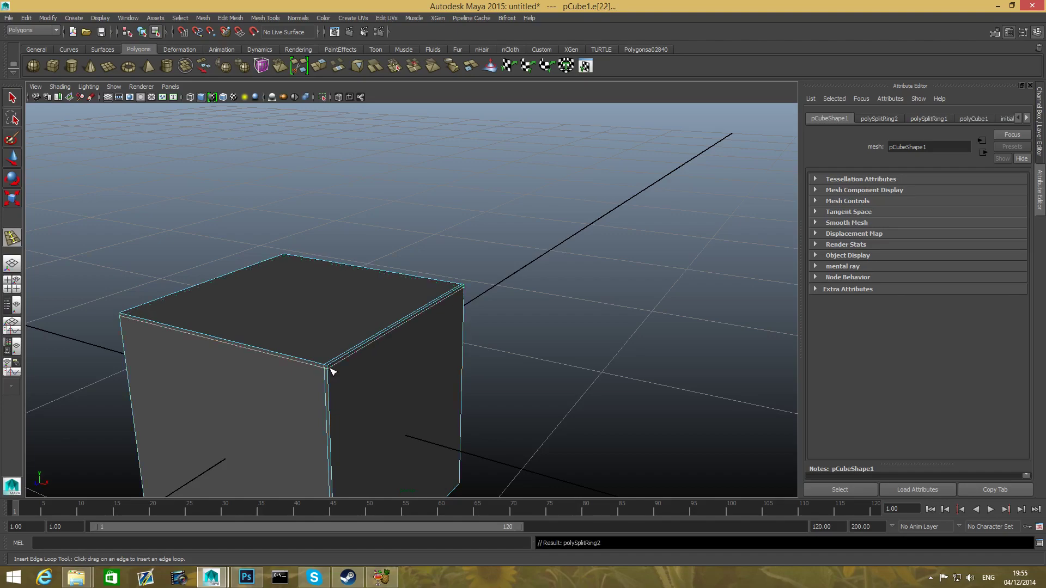
- Insert a third edge loop on the other side of the same corner, running close to the cube's front top edge
right_click_drag(336, 360, 517, 383, "alt")
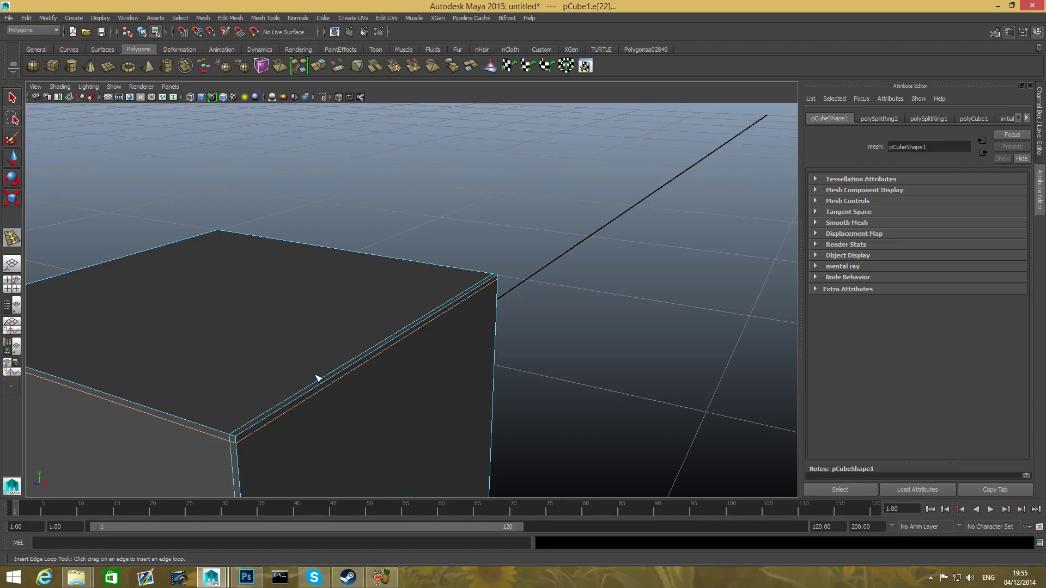
middle_click_drag(315, 375, 438, 271, "alt")
left_click_drag(425, 360, 460, 368, "alt")
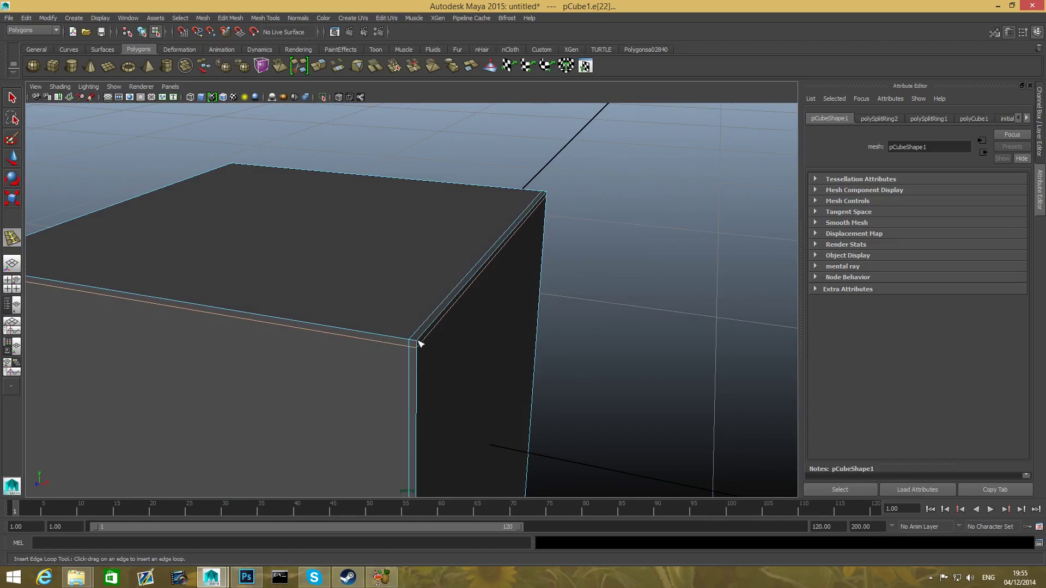
left_click_drag(411, 340, 367, 358, "alt")
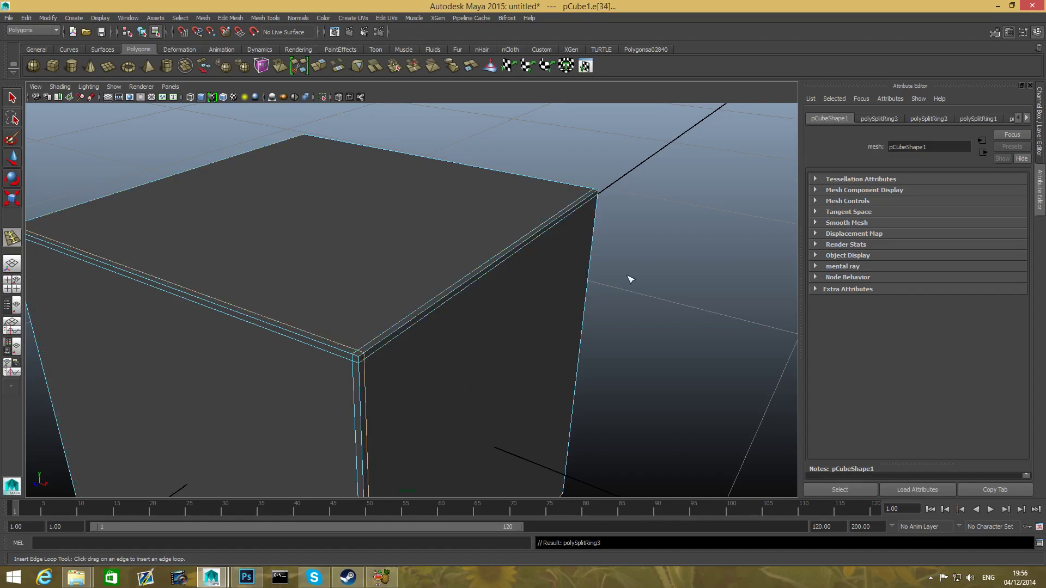
- Show the cube in smooth mesh preview, leave the edge loop tool and return to object selection mode
scroll(414, 324, "down", 2)
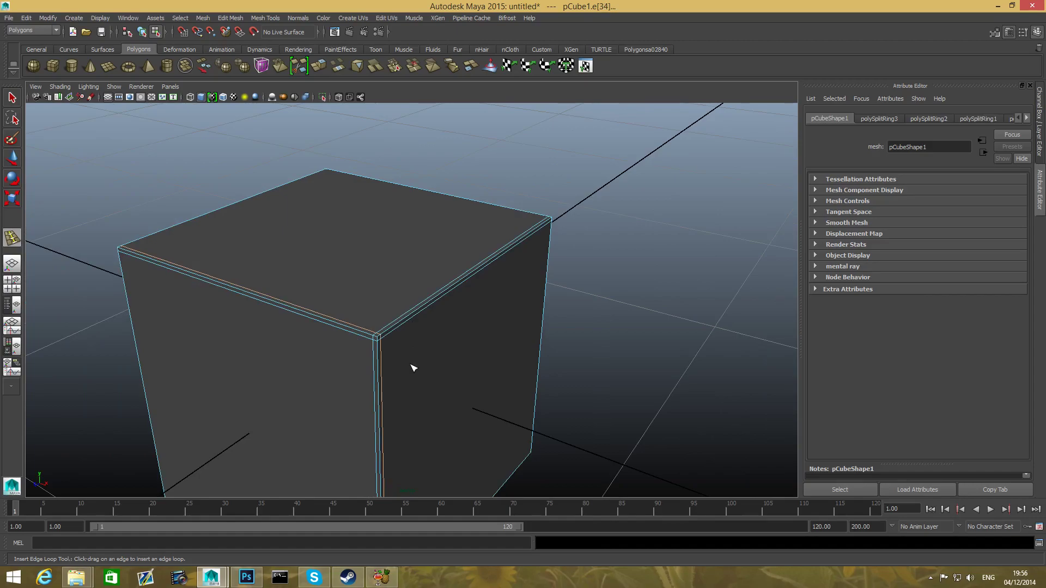
middle_click_drag(413, 368, 413, 310, "alt")
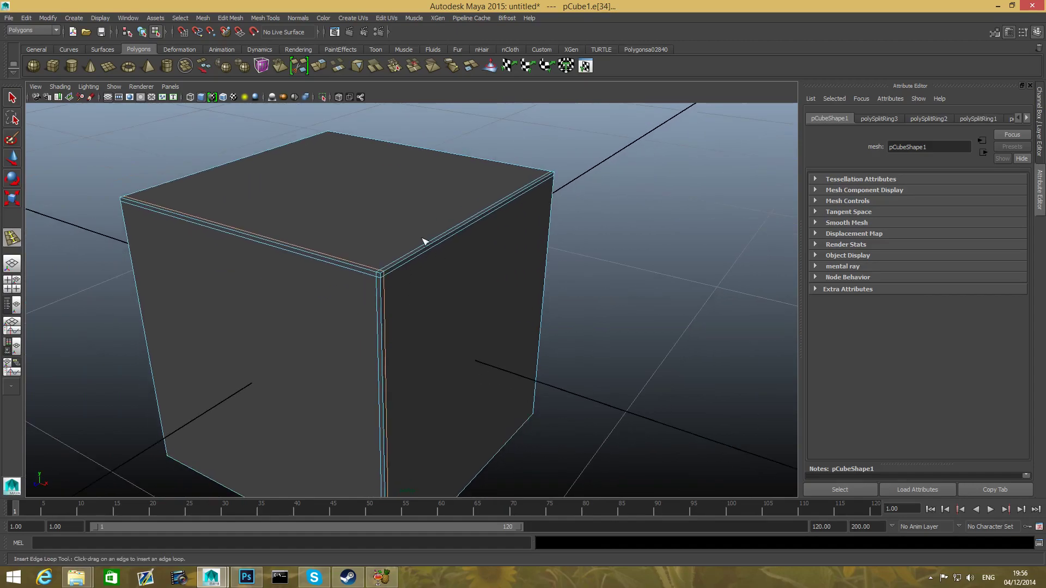
left_click_drag(402, 319, 356, 342, "alt")
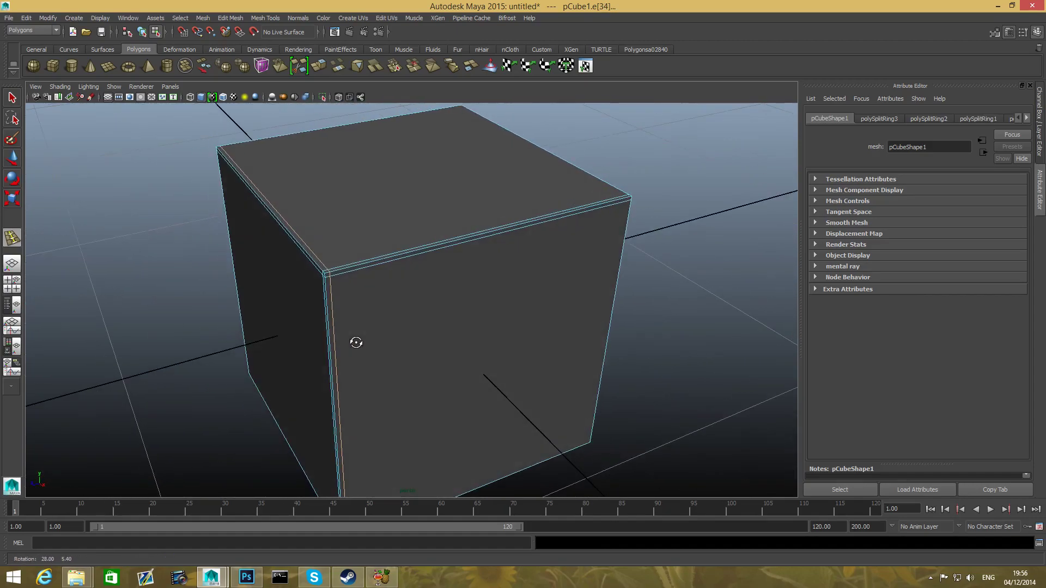
key("3")
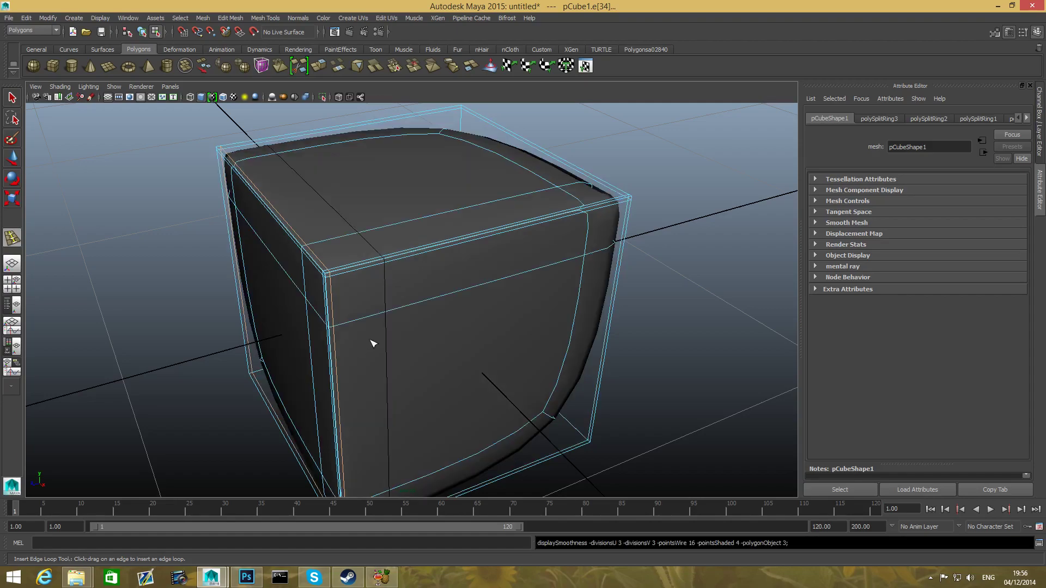
left_click(12, 96)
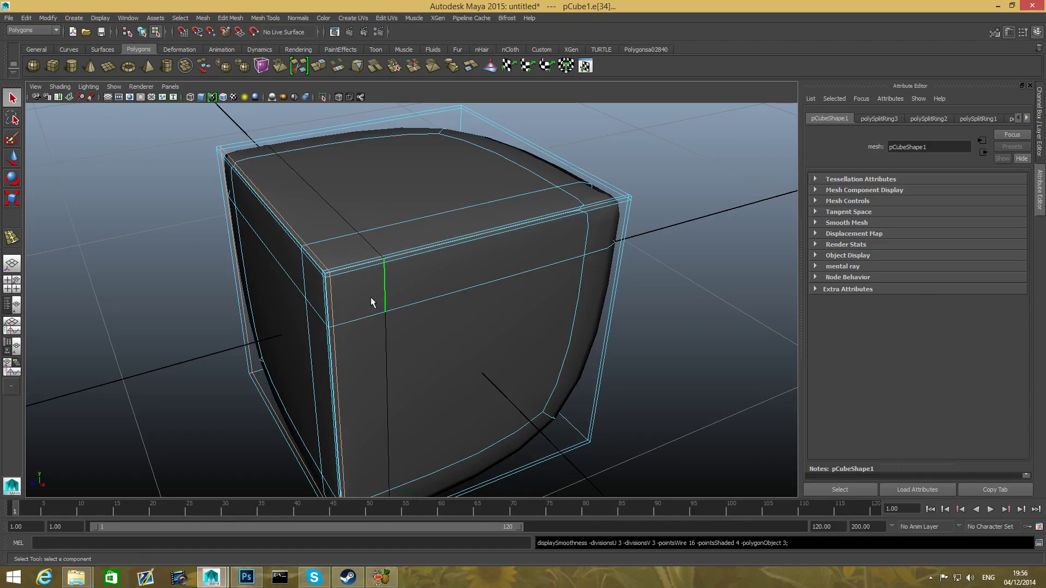
key("F9")
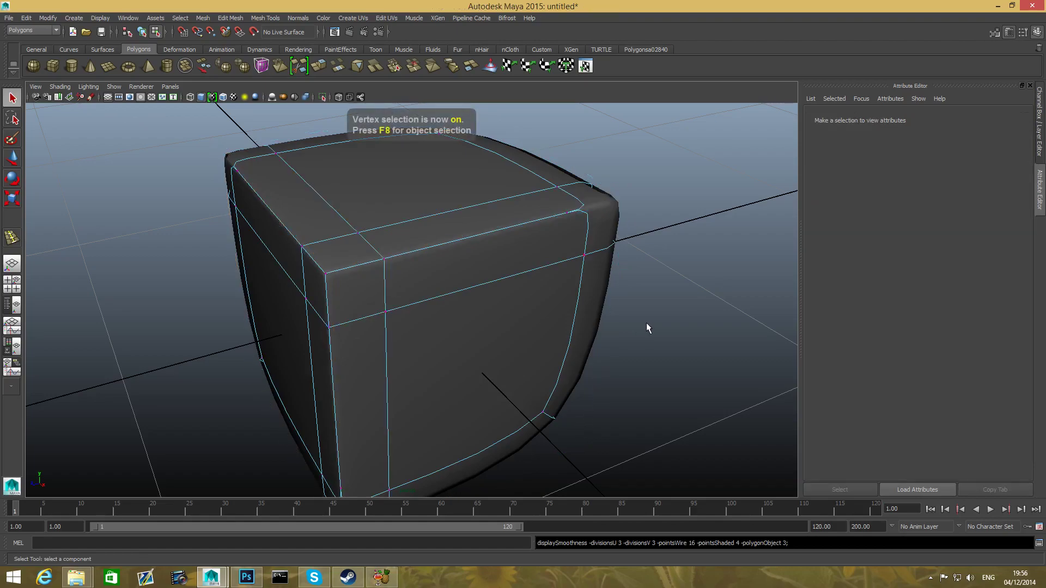
key("F8")
- Examine the smoothed cube from all around, comparing the corner with close edge loops to the corners without them
right_click_drag(603, 358, 562, 360, "alt")
left_click_drag(561, 357, 387, 267, "alt")
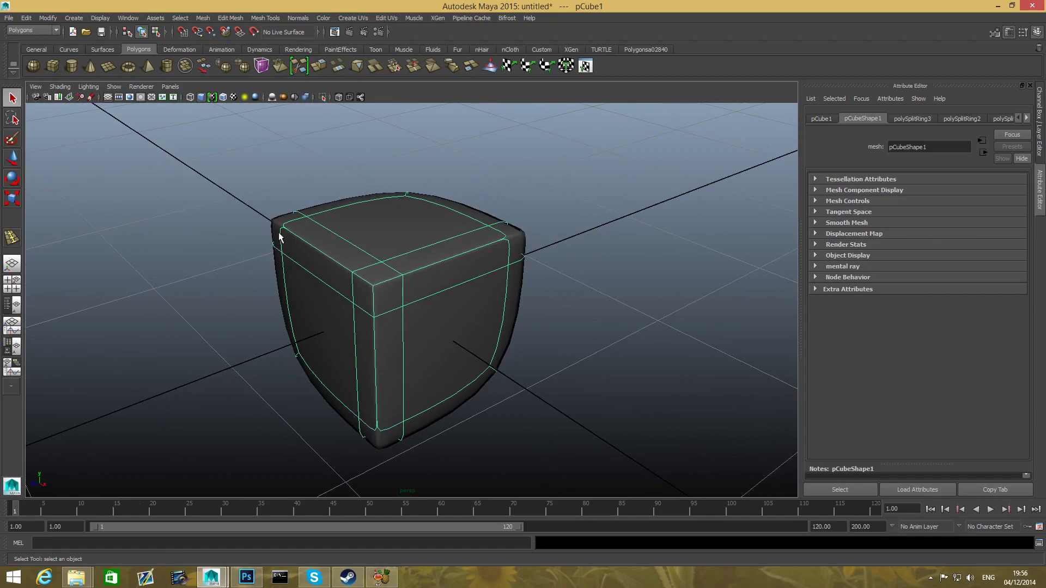
left_click_drag(402, 318, 373, 289, "alt")
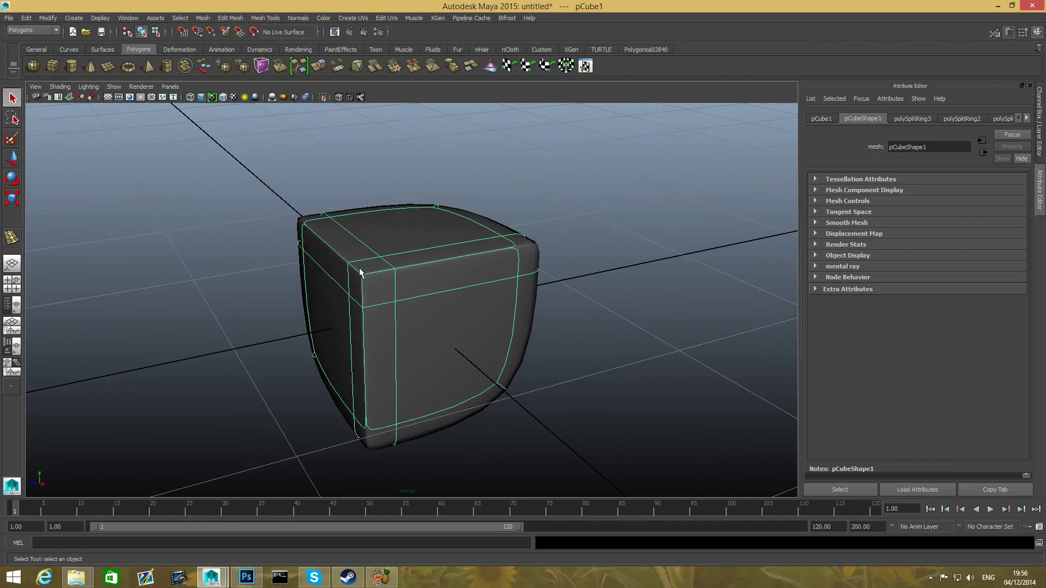
left_click_drag(474, 259, 482, 297, "alt")
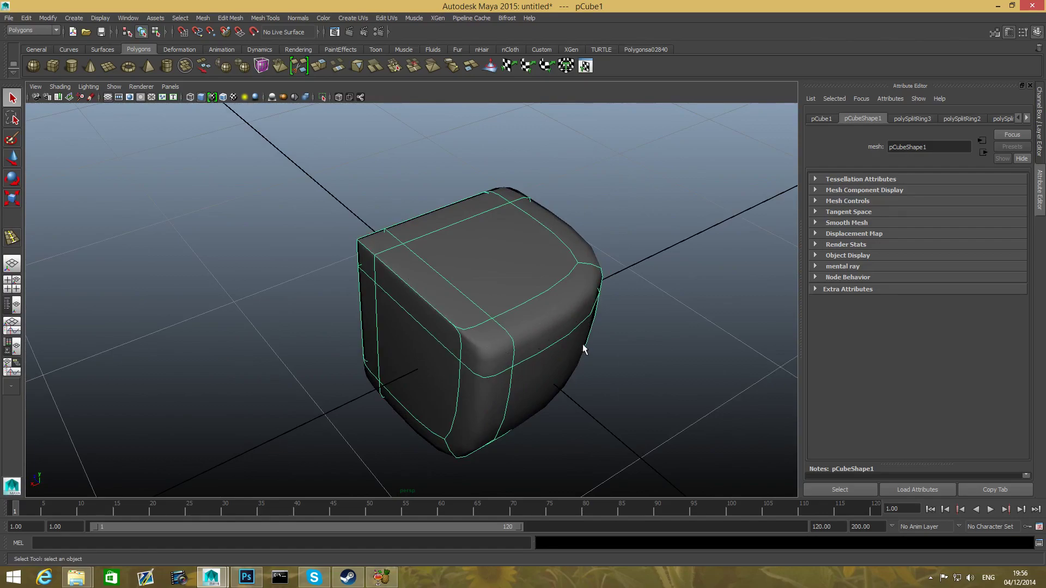
left_click_drag(583, 348, 536, 357, "alt")
left_click_drag(406, 315, 458, 334, "alt")
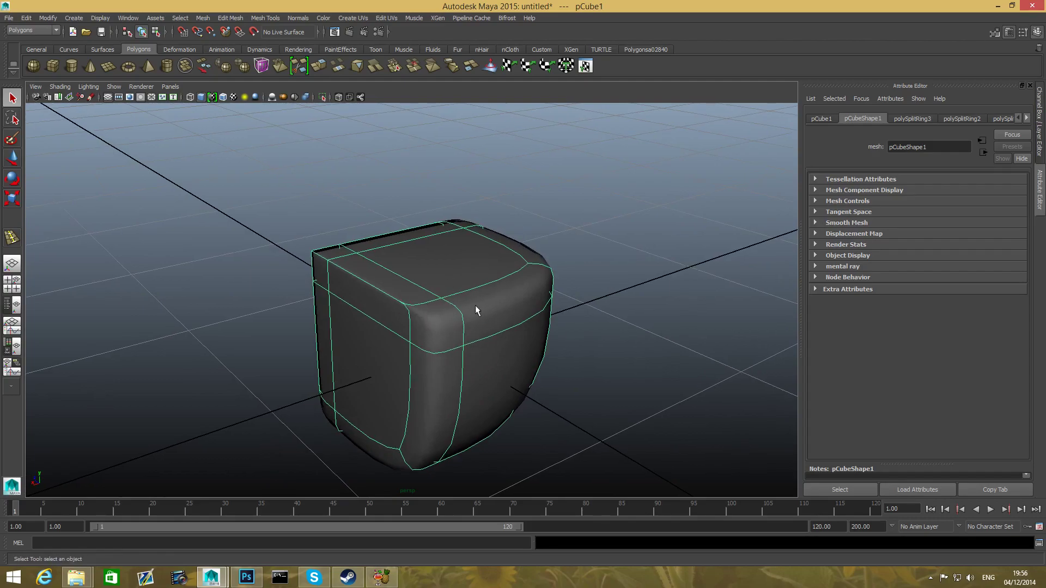
left_click_drag(472, 315, 420, 375, "alt")
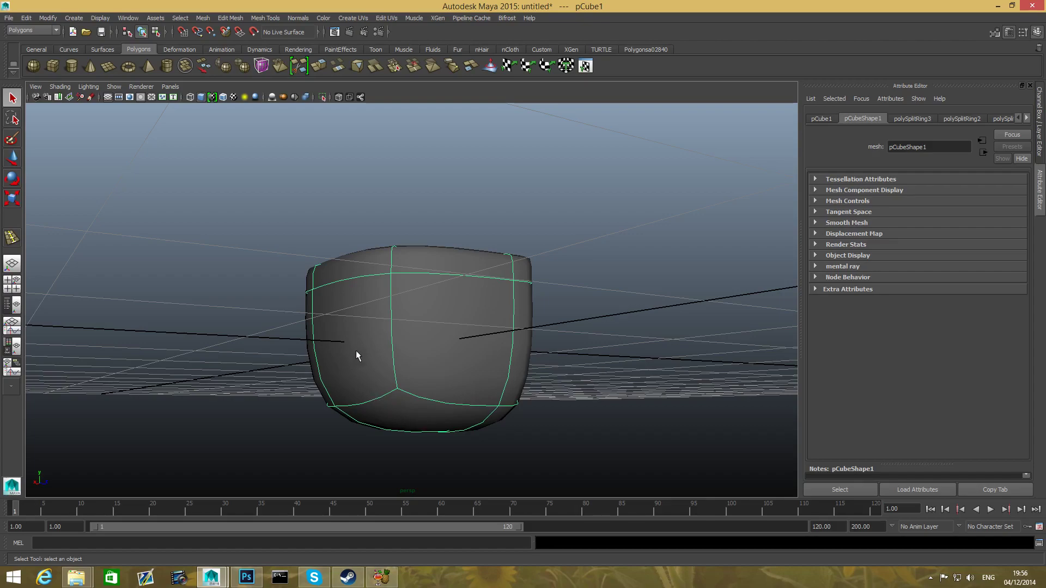
left_click_drag(394, 364, 583, 374, "alt")
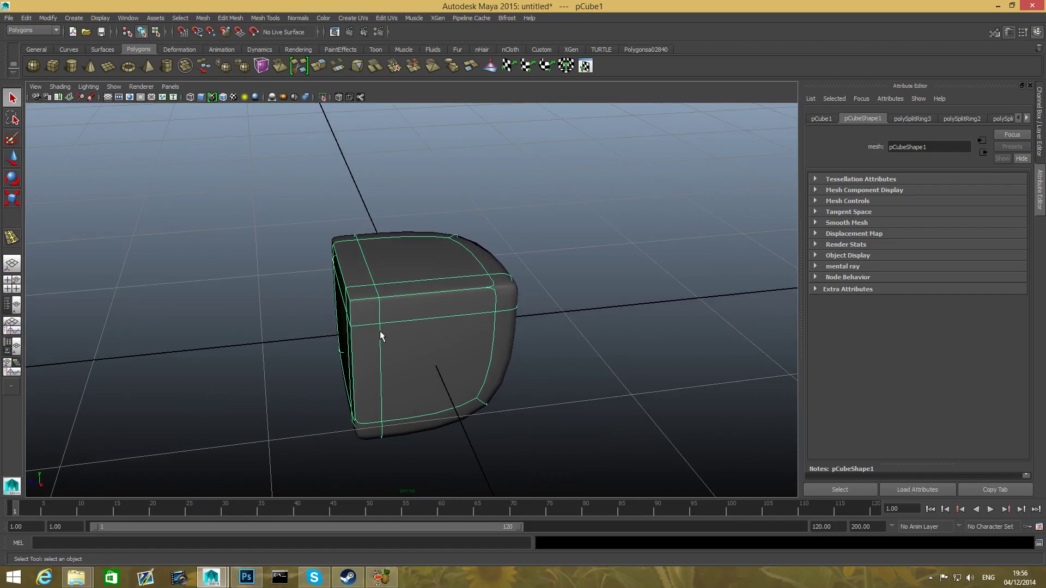
- Return the cube to its unsmoothed display and insert an edge loop close to the vertical side that has no loop yet
key("1")
middle_click_drag(439, 339, 340, 356, "alt")
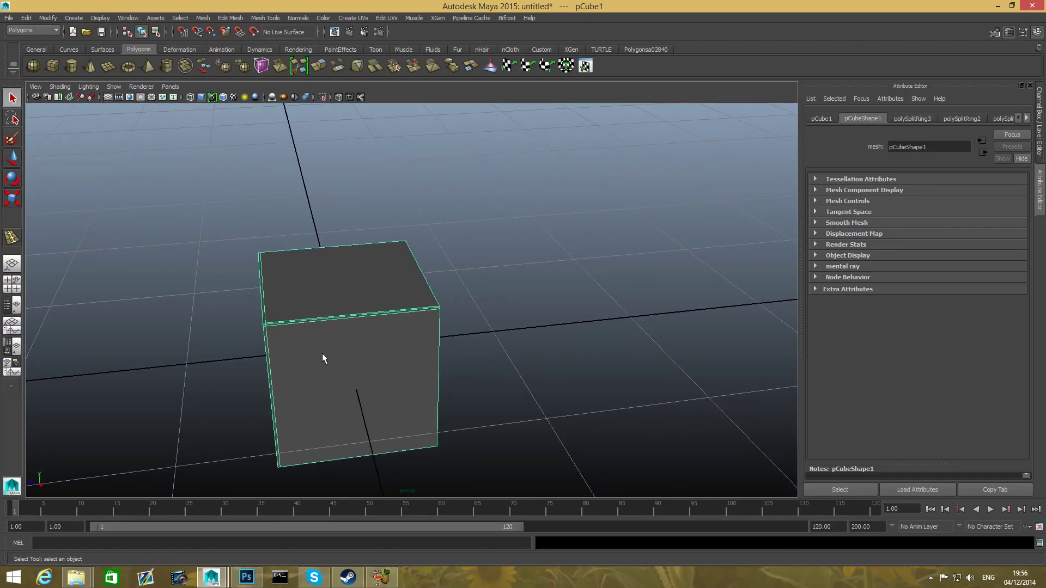
right_click_drag(322, 353, 469, 377, "alt")
left_click_drag(469, 378, 432, 346, "alt")
right_click_drag(426, 331, 555, 362, "shift")
left_click_drag(556, 363, 550, 366, "alt")
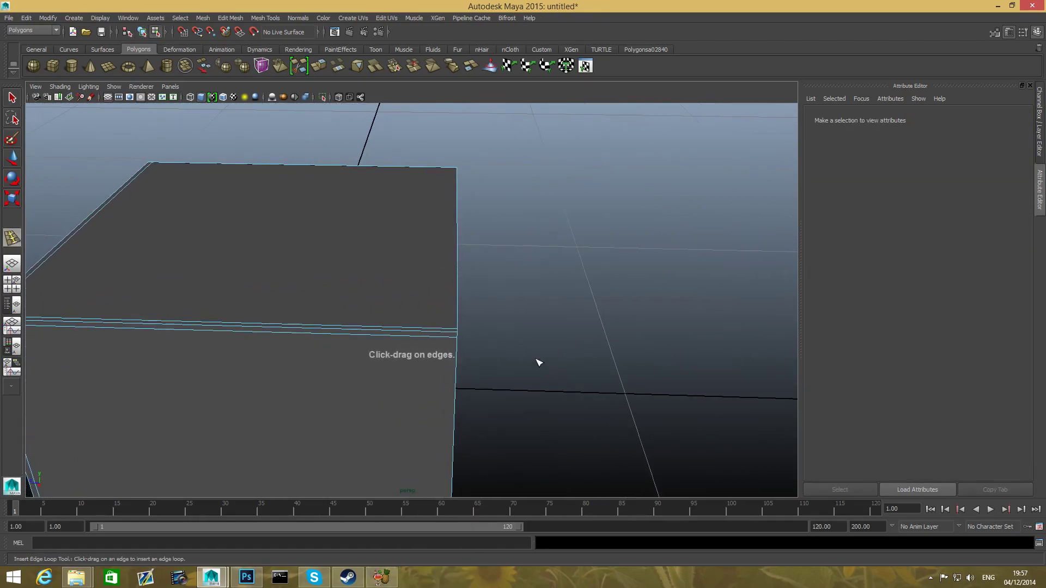
left_click(457, 334)
right_click_drag(490, 361, 415, 371, "alt")
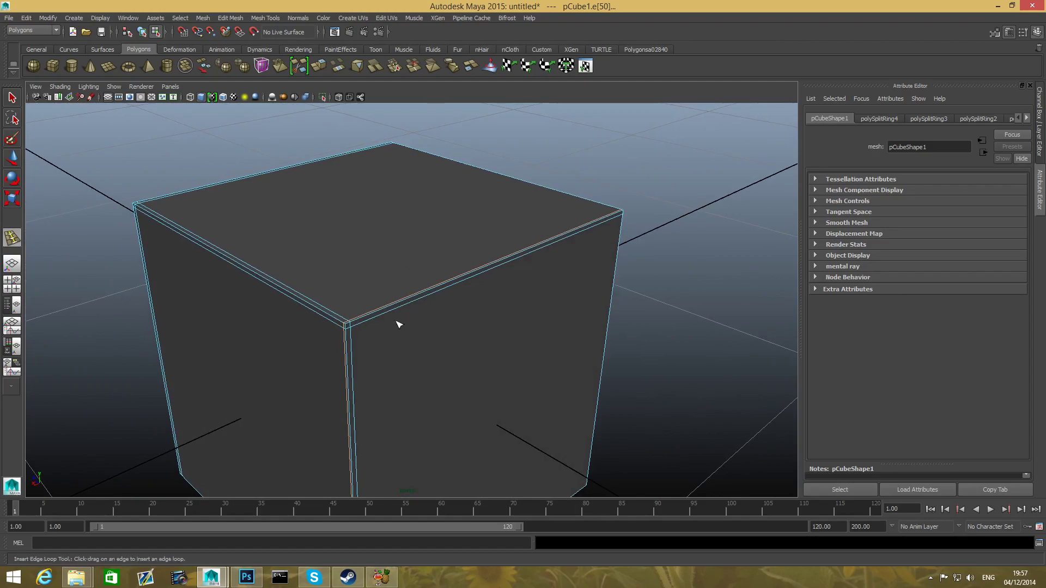
- Insert a horizontal edge loop around the cube just above its bottom edges
scroll(397, 323, "down", 1)
middle_click_drag(386, 361, 418, 257, "alt")
middle_click_drag(426, 349, 446, 272, "alt")
left_click_drag(436, 349, 436, 281, "alt")
right_click_drag(428, 342, 485, 405, "alt")
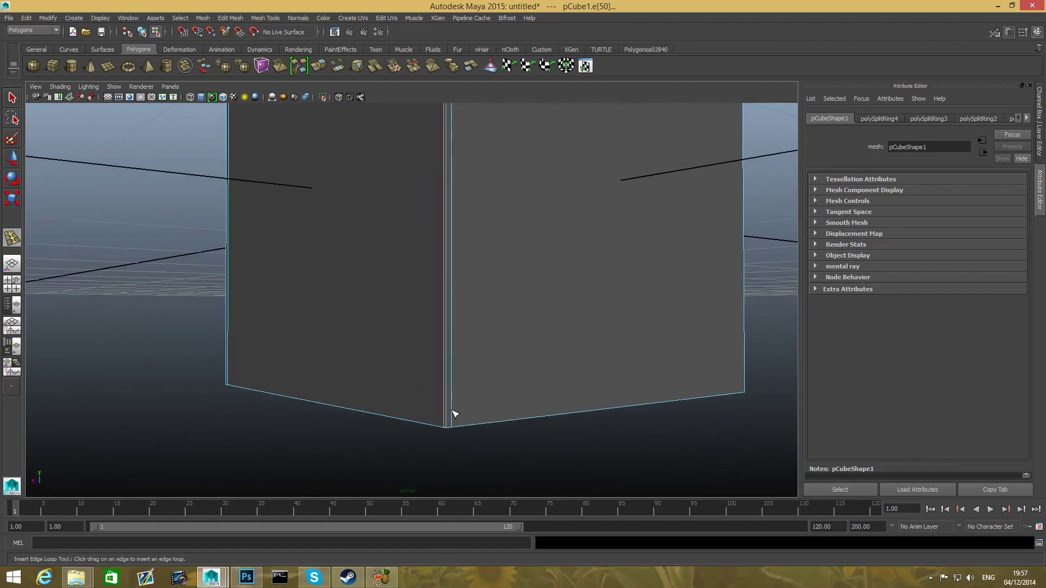
left_click_drag(451, 421, 460, 397)
- Insert an edge loop across the underside and up the sides, close to the remaining unsupported vertical edge
middle_click_drag(472, 368, 488, 280, "alt")
middle_click_drag(597, 368, 529, 402, "alt")
left_click_drag(455, 361, 349, 362, "alt")
middle_click_drag(501, 362, 278, 388, "alt")
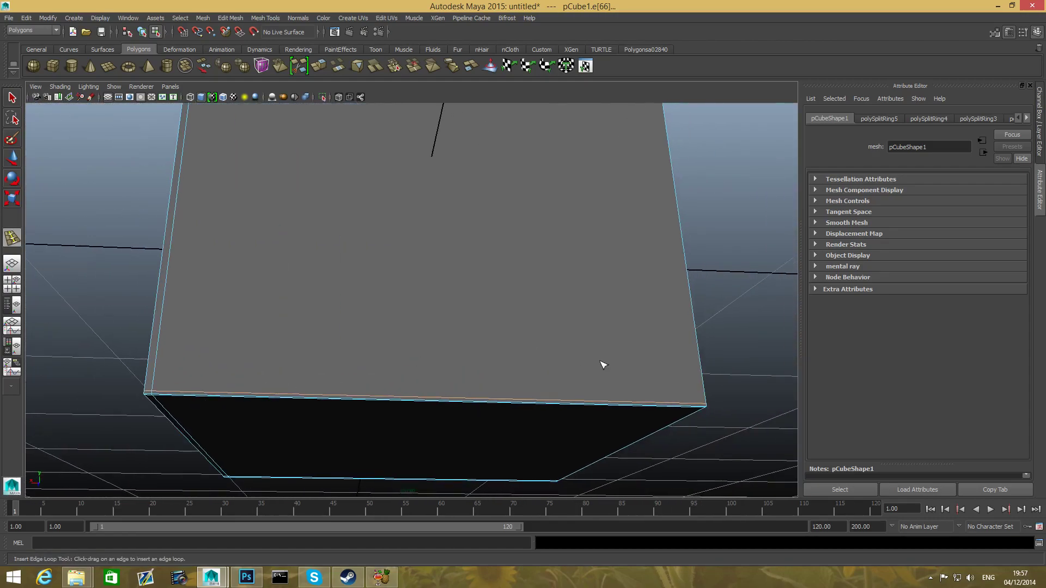
middle_click_drag(602, 365, 473, 358, "alt")
left_click_drag(443, 403, 380, 397, "alt")
scroll(529, 414, "up", 2)
middle_click_drag(532, 416, 426, 374, "alt")
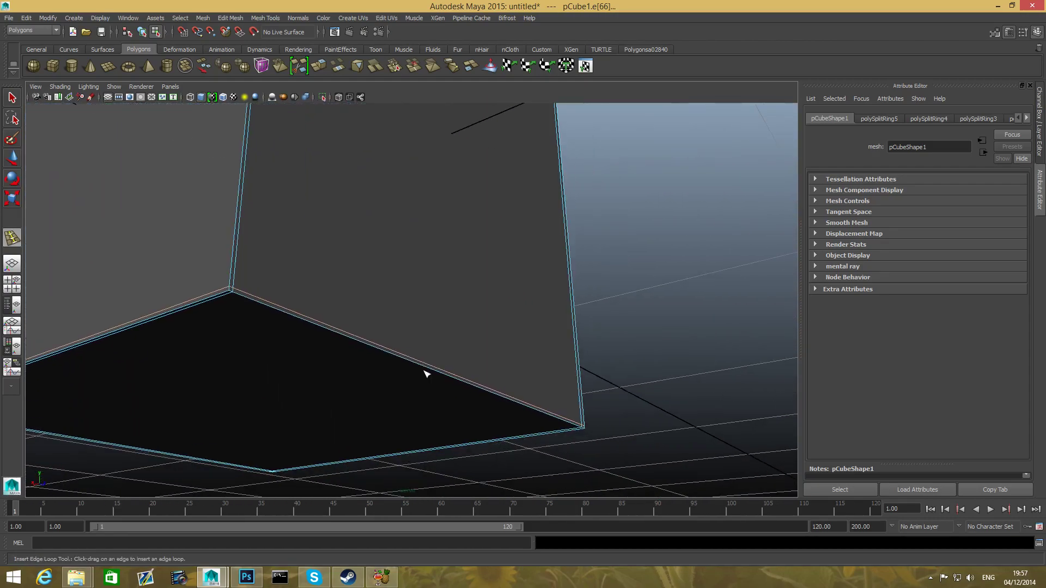
left_click_drag(427, 373, 520, 384, "alt")
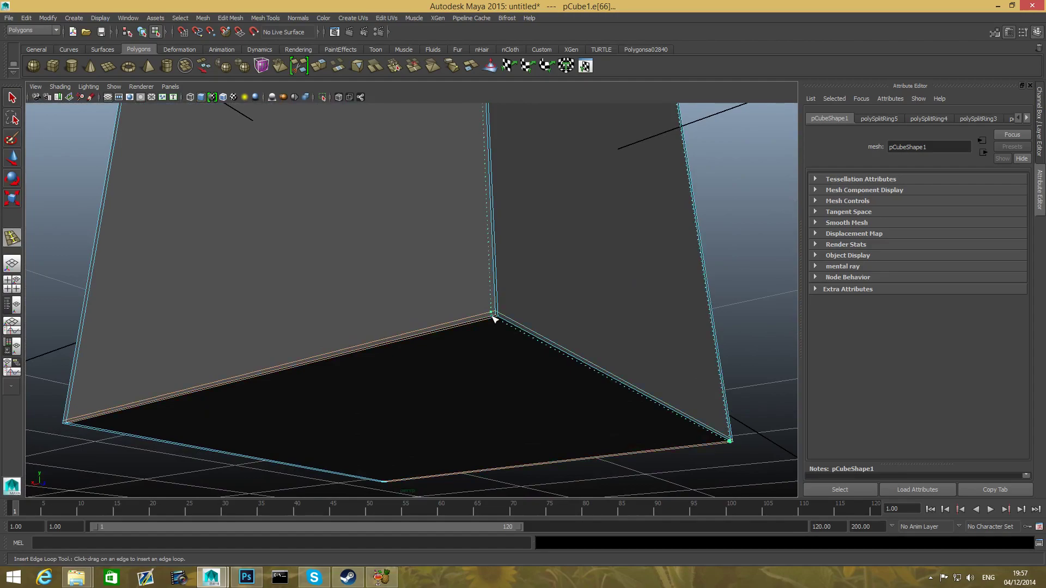
left_click_drag(495, 318, 373, 272, "alt")
- Examine the cube's corners, underside and top from all around to check that edge loops support every edge
middle_click_drag(374, 273, 390, 286, "alt")
left_click_drag(390, 285, 464, 269, "alt")
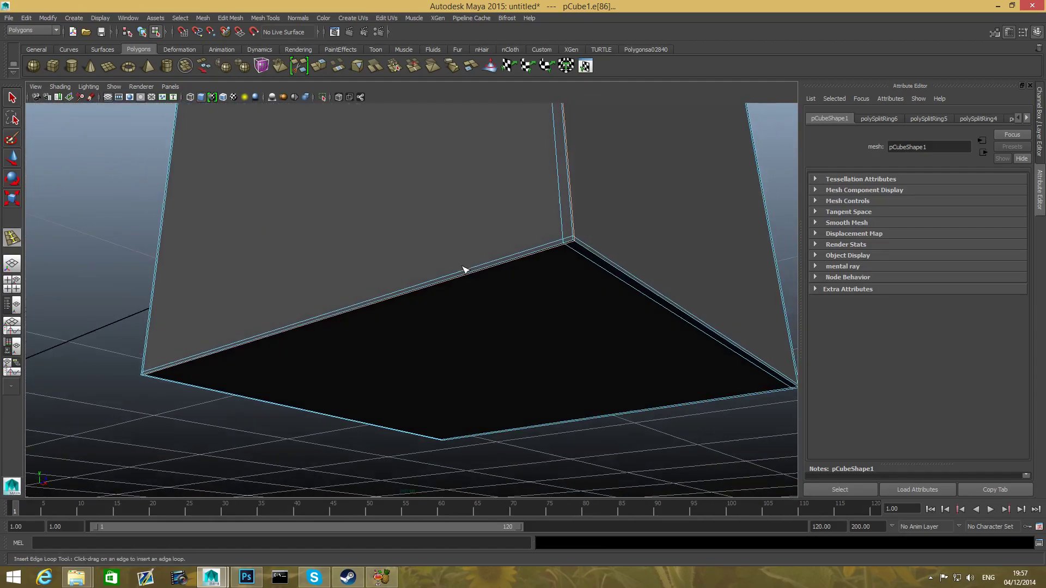
left_click_drag(519, 241, 396, 333, "alt")
left_click_drag(313, 323, 432, 304, "alt")
middle_click_drag(432, 303, 434, 328, "alt")
left_click_drag(434, 328, 313, 248, "alt")
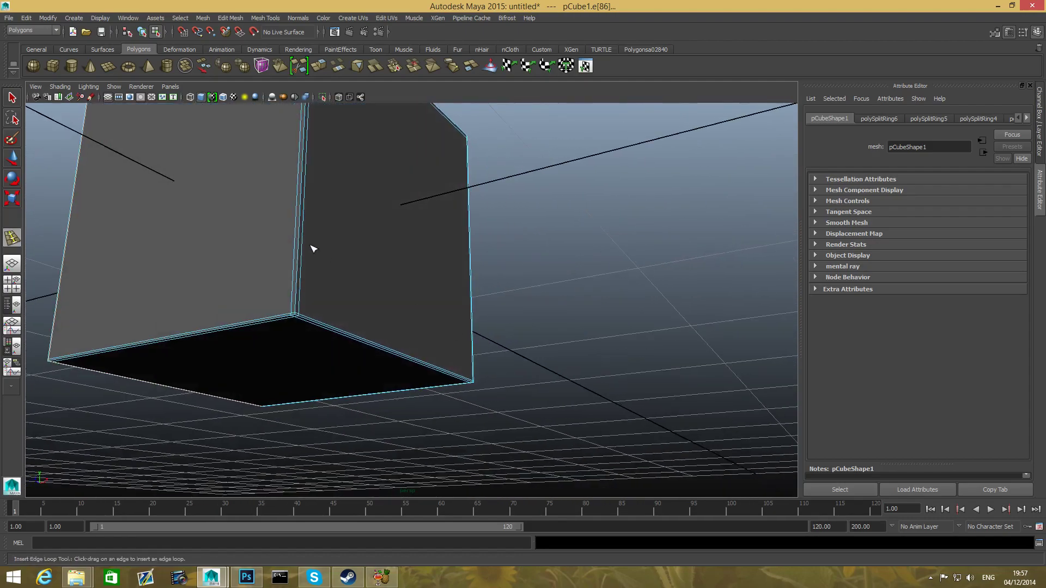
left_click_drag(395, 208, 385, 259, "alt")
middle_click_drag(385, 259, 384, 289, "alt")
left_click_drag(493, 243, 439, 271, "alt")
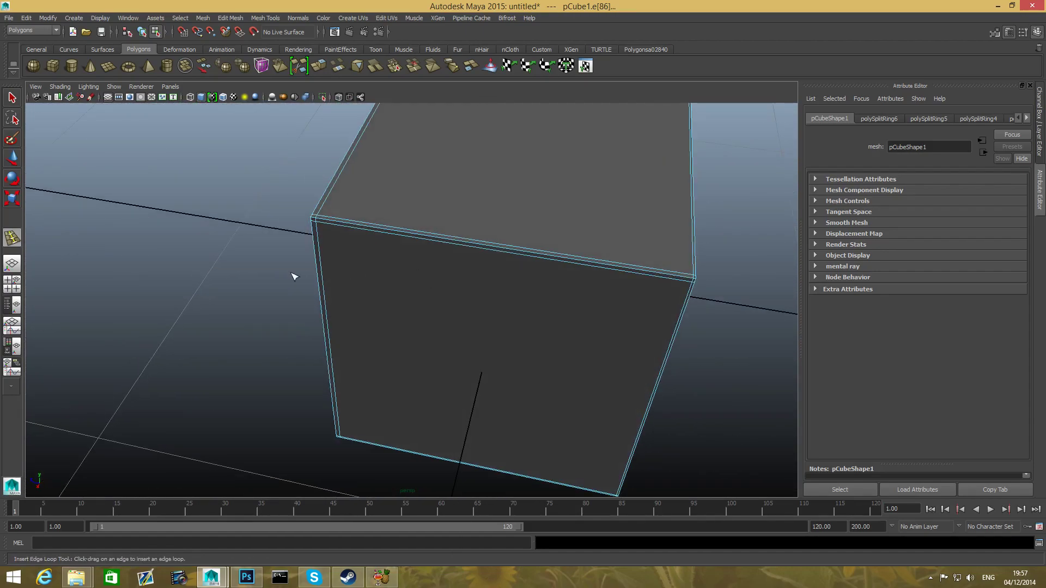
middle_click_drag(480, 277, 289, 280, "alt")
middle_click_drag(425, 280, 308, 302, "alt")
left_click_drag(431, 294, 290, 304, "alt")
right_click_drag(291, 303, 351, 297, "alt")
left_click_drag(582, 261, 425, 274, "alt")
right_click_drag(691, 301, 637, 314, "alt")
middle_click_drag(521, 294, 519, 293, "alt")
mouse_move(410, 287)
left_mouse_down("alt")
mouse_move(392, 265)
mouse_move(373, 278)
mouse_move(387, 264)
mouse_move(411, 282)
left_mouse_up("alt")
right_click_drag(410, 282, 420, 216, "alt")
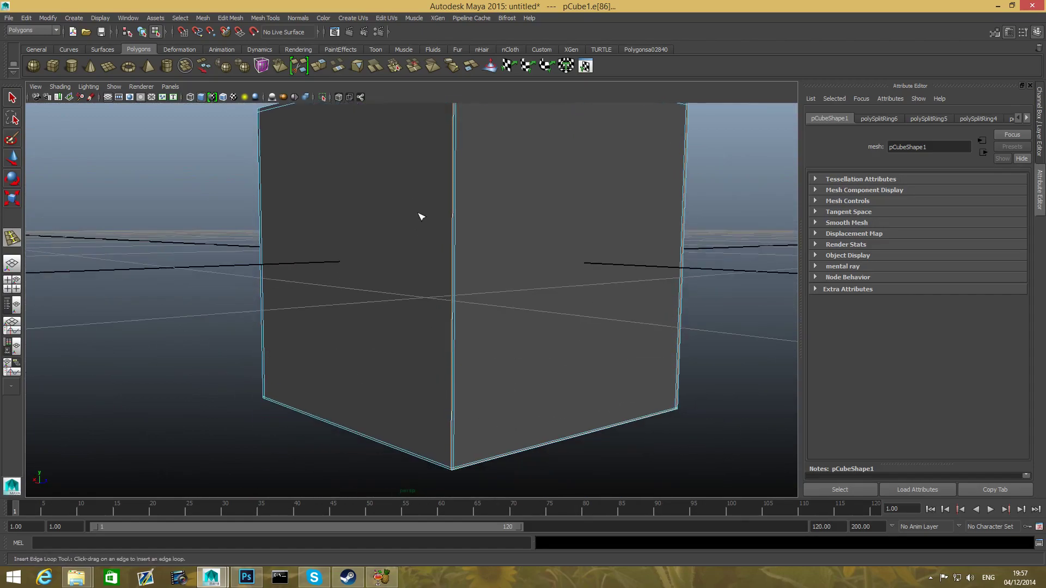
left_click_drag(412, 260, 466, 219, "alt")
right_click_drag(432, 296, 700, 343, "alt")
middle_click_drag(700, 343, 532, 344, "alt")
right_click_drag(651, 321, 516, 348, "alt")
left_click_drag(515, 348, 369, 350, "alt")
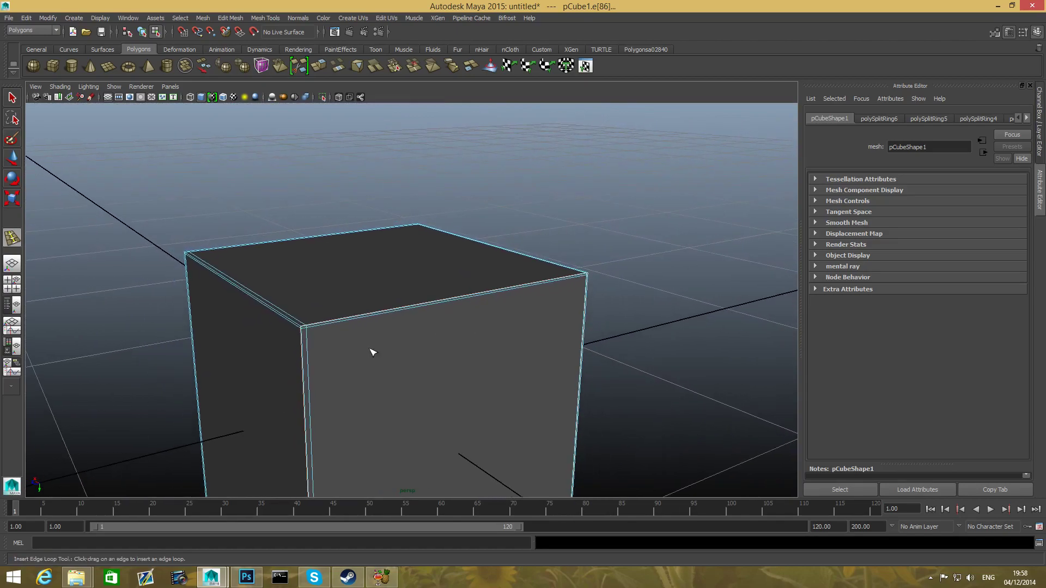
- Show the cube in smooth preview, return to object selection and frame the whole cube
middle_click_drag(369, 350, 369, 332, "alt")
left_click_drag(370, 332, 412, 279, "alt")
right_click_drag(420, 303, 579, 350, "alt")
middle_click_drag(572, 274, 545, 359, "alt")
right_click_drag(569, 334, 417, 330, "alt")
right_click_drag(533, 321, 429, 334, "alt")
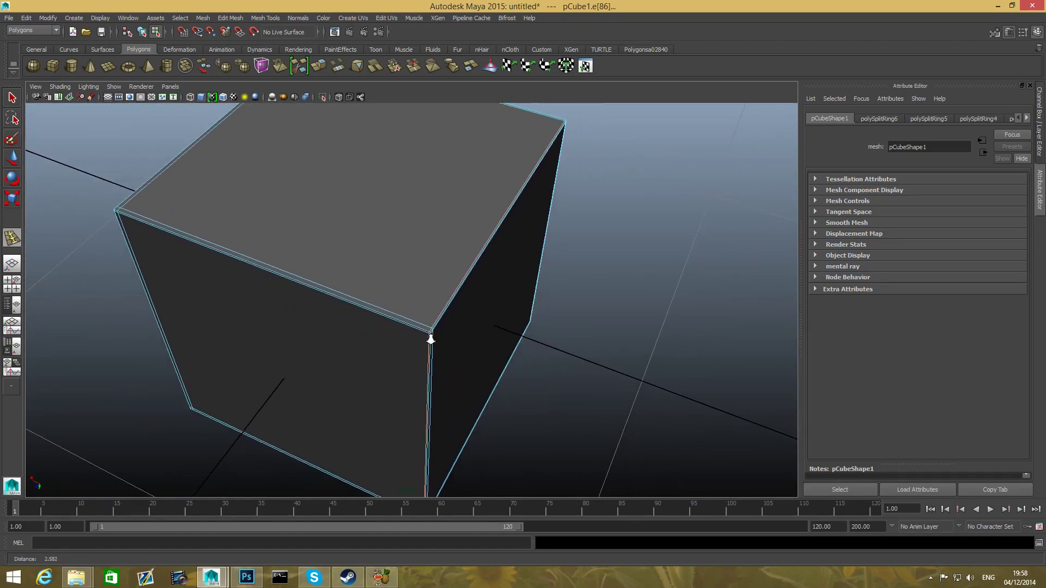
left_click_drag(504, 322, 474, 328, "alt")
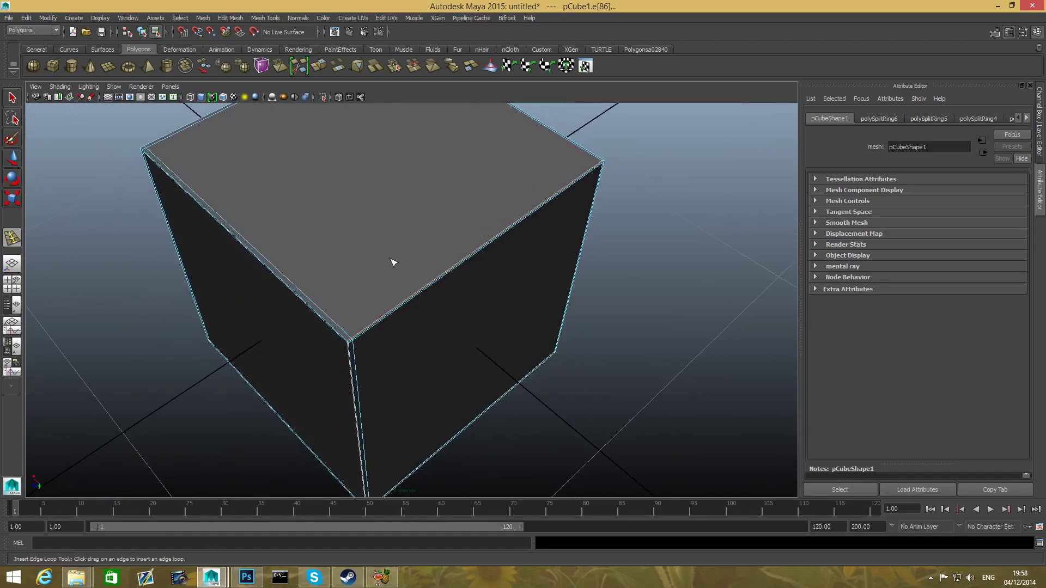
key("3")
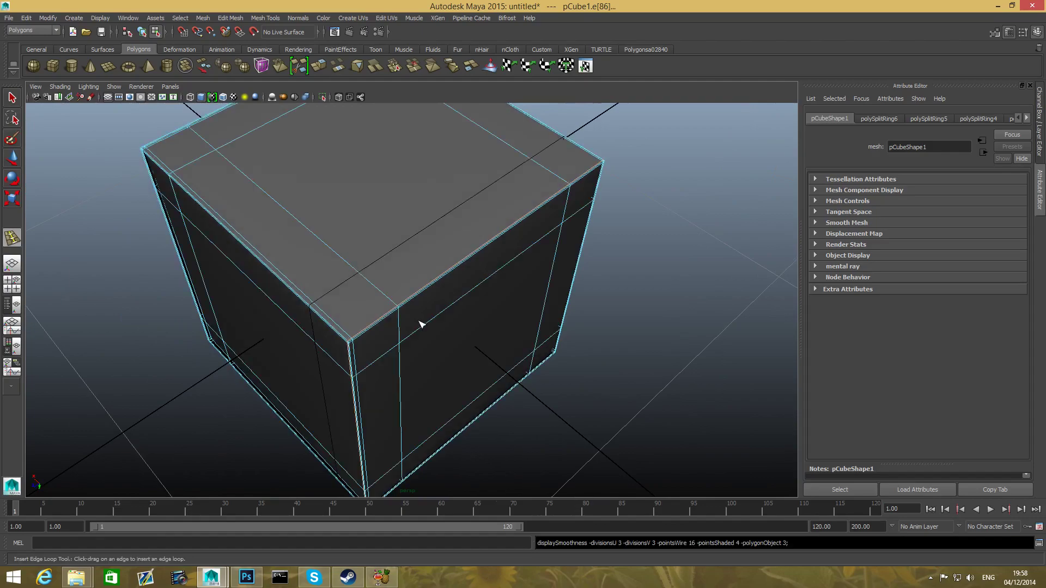
key("F8")
key("f")
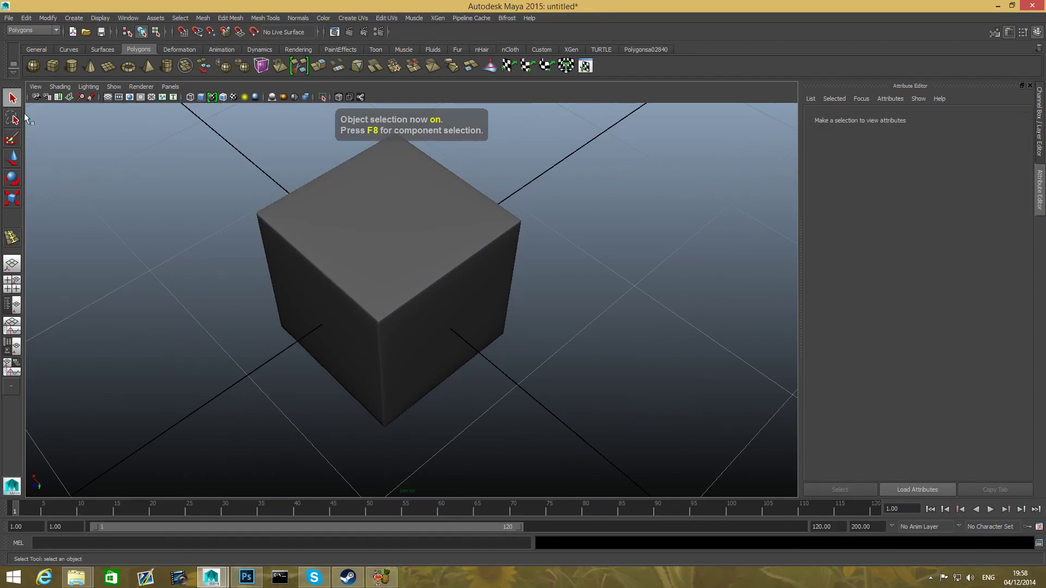
- Select the cube and compare its unsmoothed and smoothed displays from several sides
left_click(348, 271)
left_click_drag(432, 310, 360, 315, "alt")
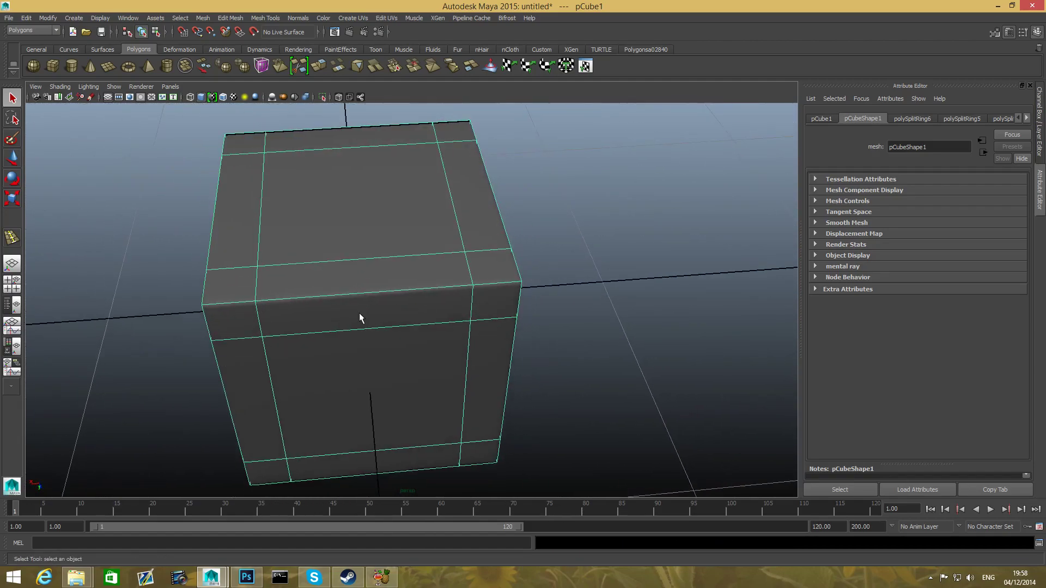
scroll(502, 328, "down", 2)
key("1")
key("3")
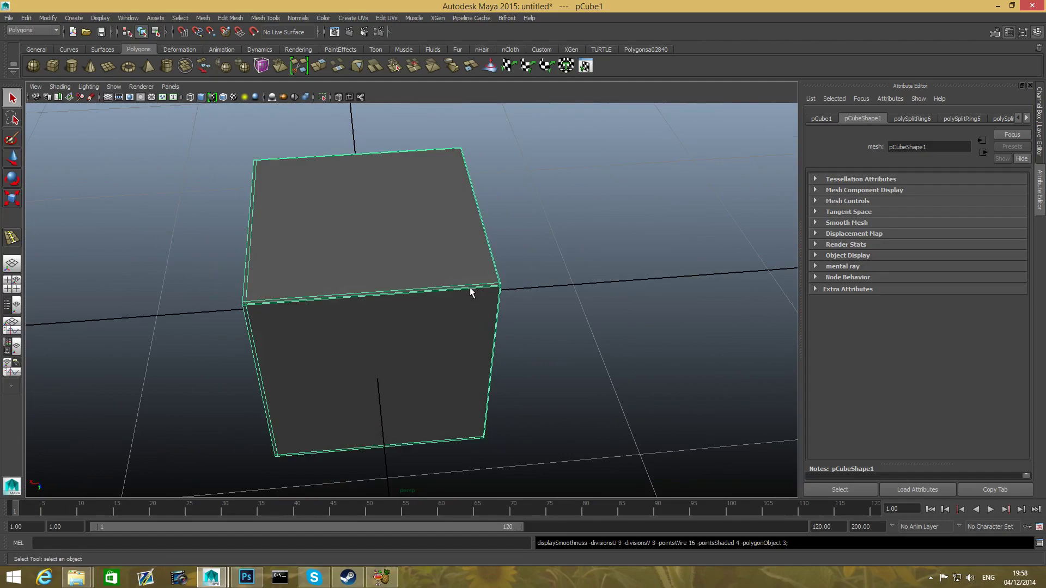
left_click_drag(487, 246, 329, 235, "alt")
right_click_drag(329, 235, 282, 268, "alt")
left_click_drag(283, 268, 385, 272, "alt")
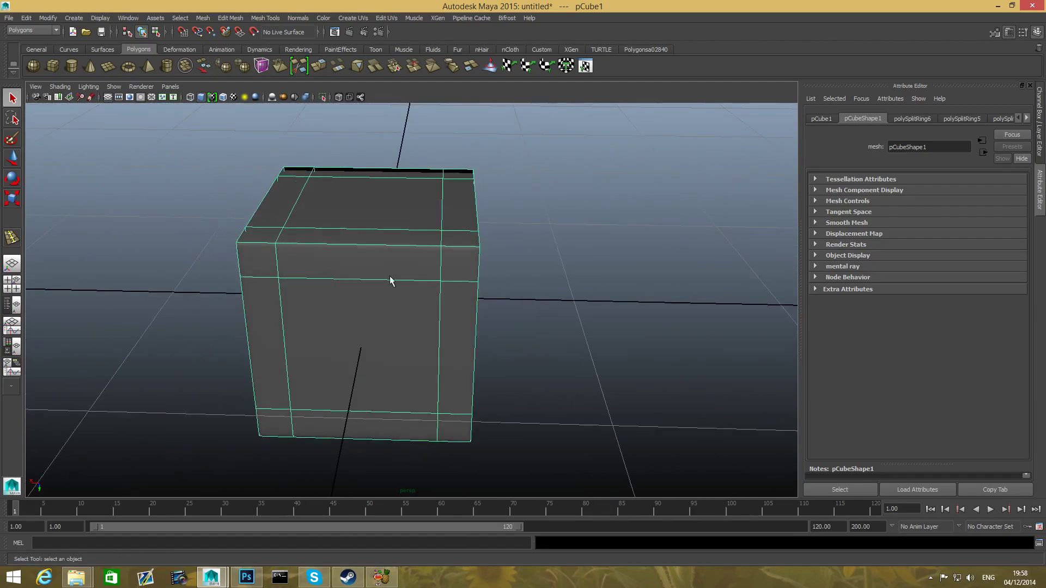
middle_click_drag(390, 274, 423, 301, "alt")
left_click_drag(420, 304, 457, 305, "alt")
- Return the cube to its unsmoothed display and select the horizontal edge loop just below the top edges
key("1")
right_click_drag(366, 315, 553, 363, "alt")
middle_click_drag(414, 344, 515, 318, "alt")
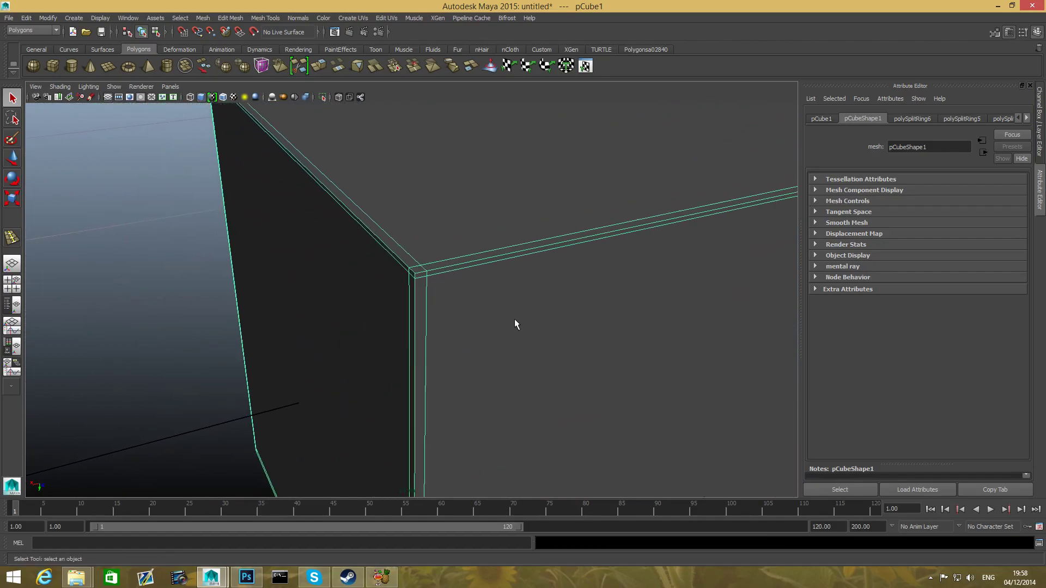
right_click_drag(426, 278, 426, 255)
left_click(435, 275)
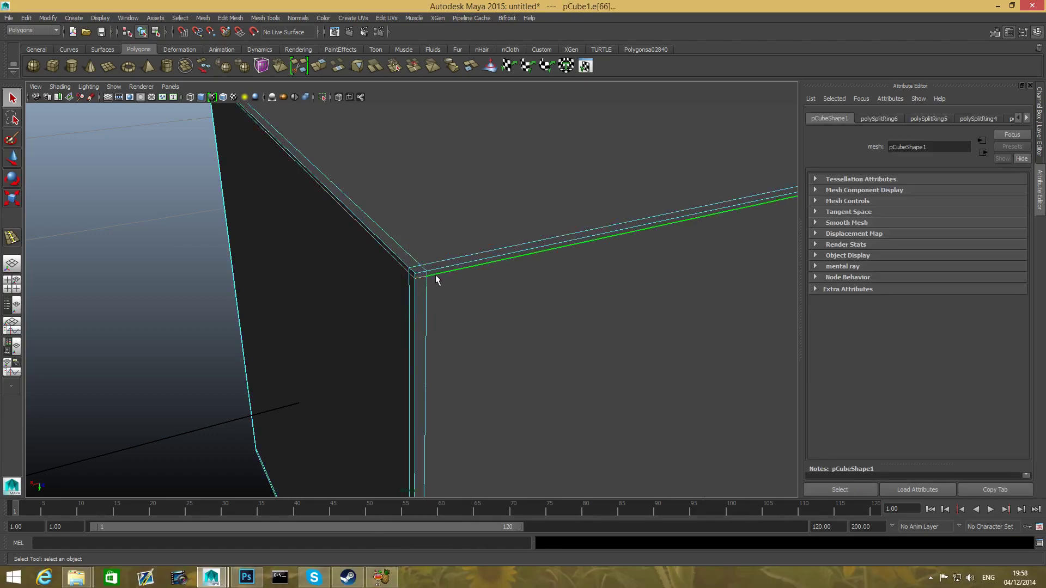
- Slide the selected edge loop down the cube's sides, well away from the top edges, with the Slide Edge tool
scroll(518, 289, "down", 8)
mouse_move(519, 288)
left_mouse_down("alt")
mouse_move(545, 283)
mouse_move(536, 288)
left_mouse_up("alt")
scroll(506, 293, "up", 2)
middle_click_drag(506, 293, 453, 332, "alt")
scroll(429, 334, "up", 2)
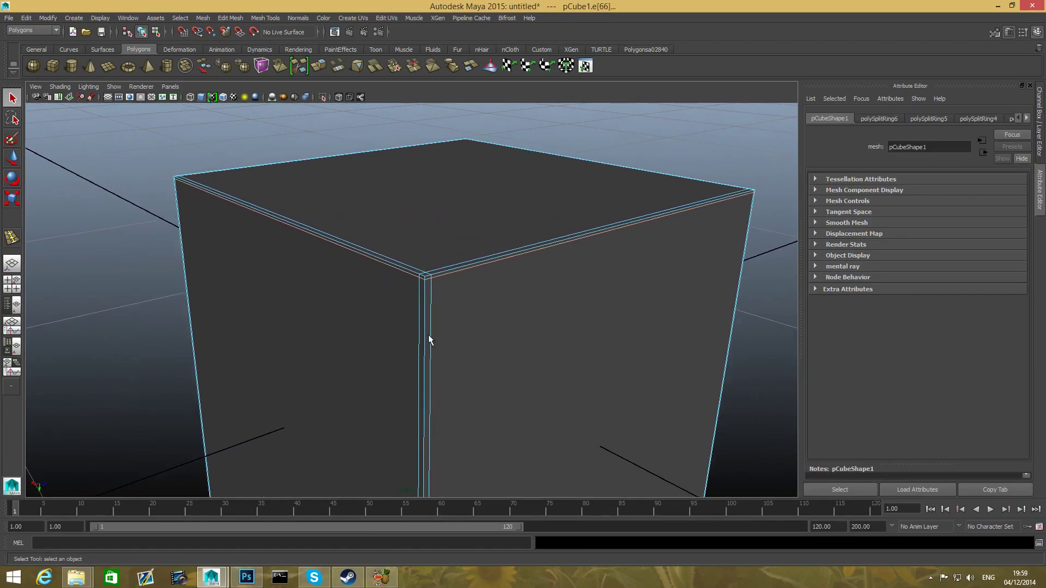
right_click_drag(517, 297, 505, 371, "shift")
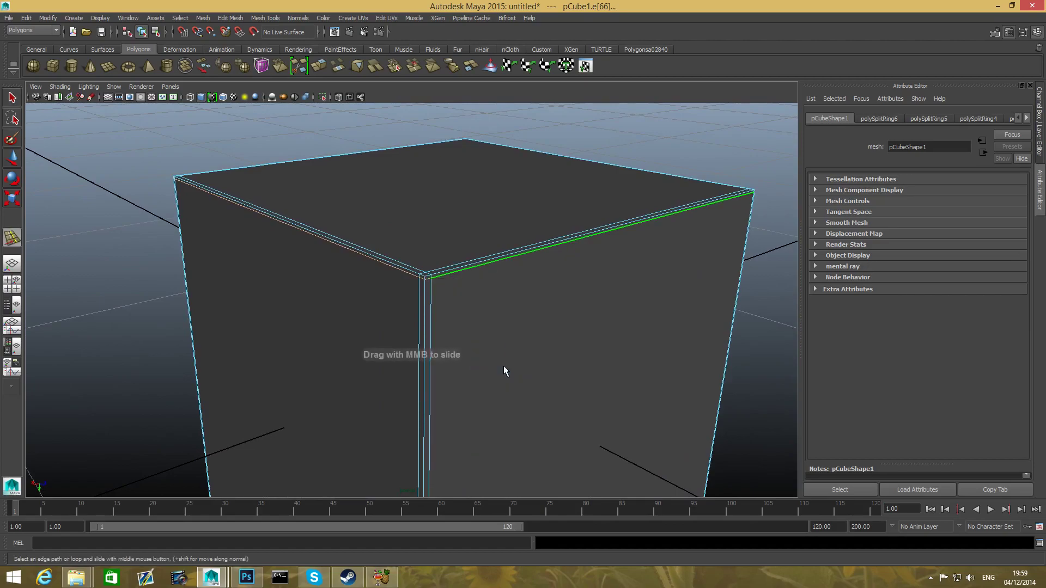
middle_click_drag(560, 316, 546, 315)
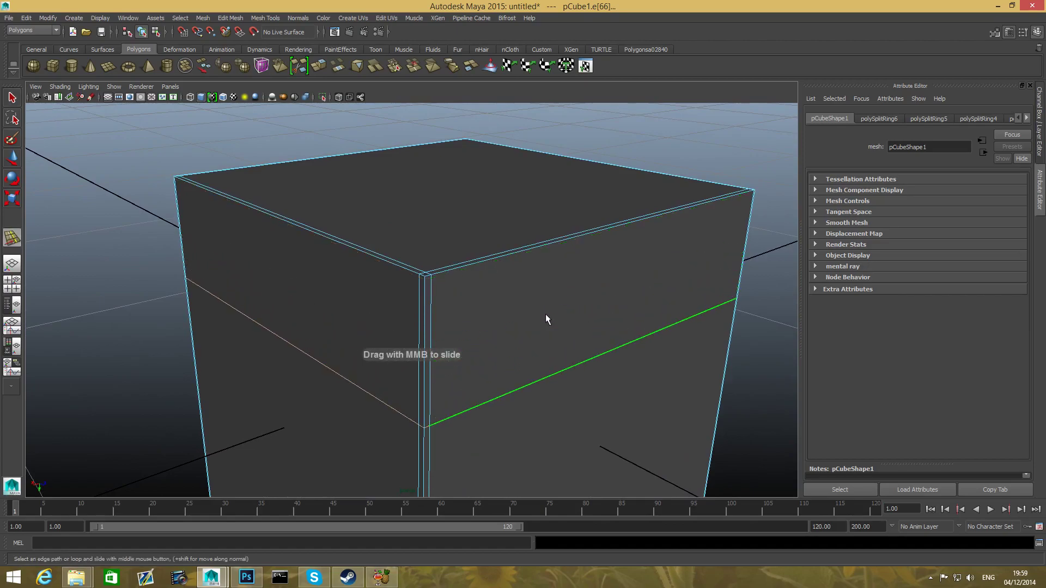
- Preview the cube smoothed and examine how the moved loop affects the roundness of its top edges
key("3")
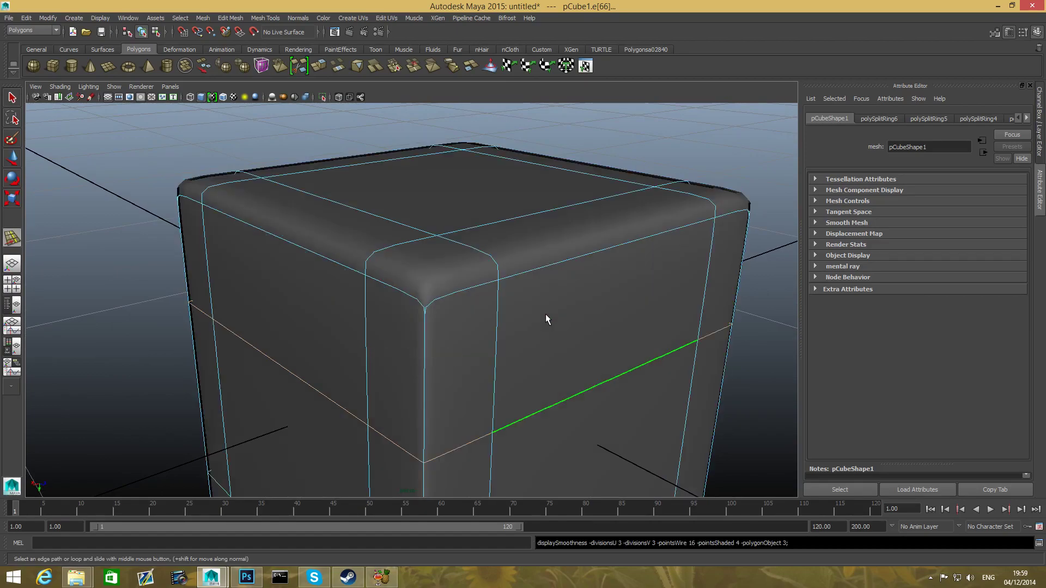
scroll(545, 316, "down", 5)
left_click_drag(546, 317, 512, 278, "alt")
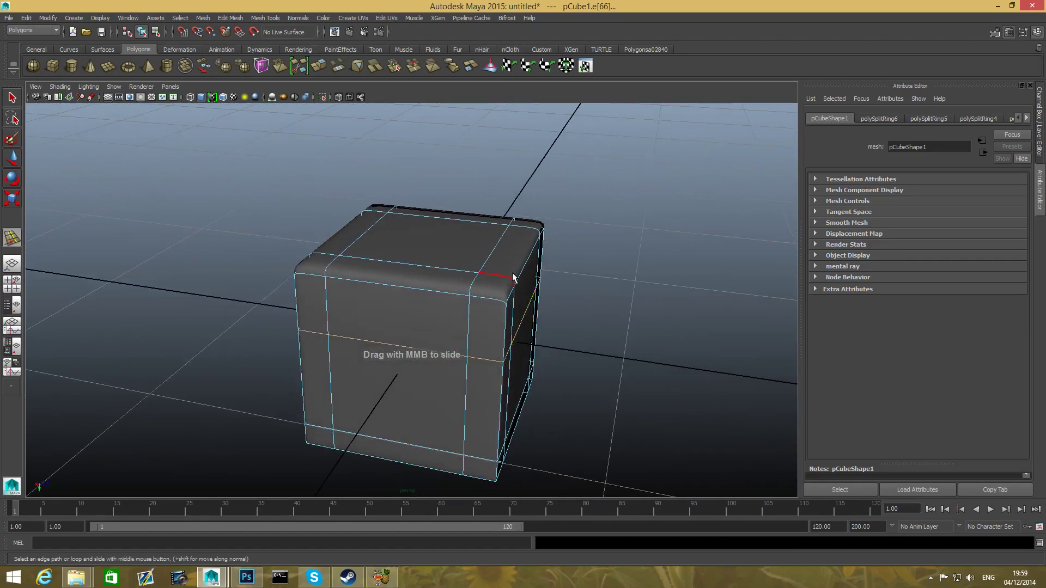
left_click_drag(501, 361, 394, 325, "alt")
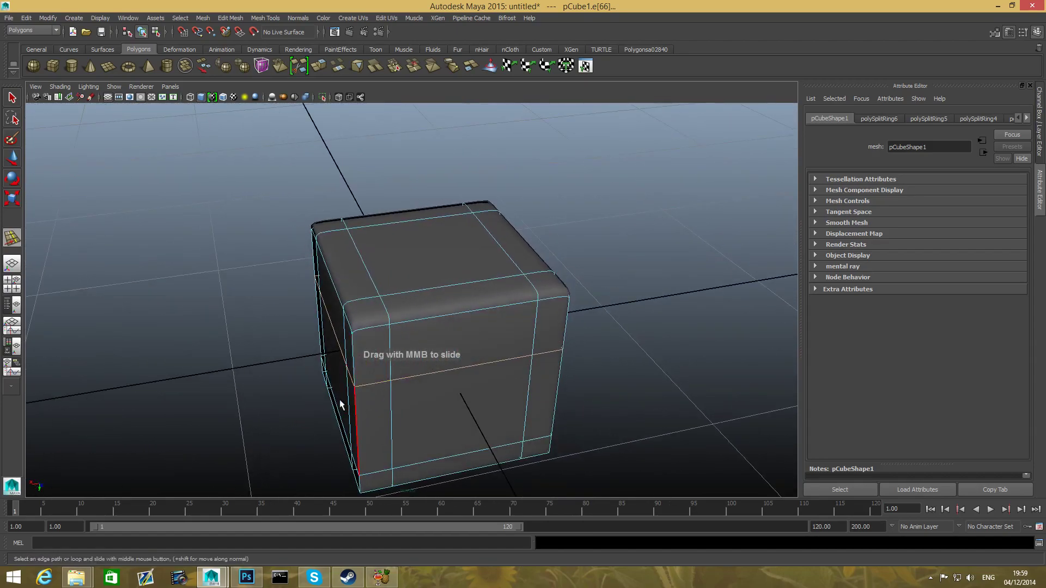
left_click_drag(383, 423, 474, 350, "alt")
- Return the cube to its unsmoothed display and slide the horizontal edge loop back up close to the top edges
key("1")
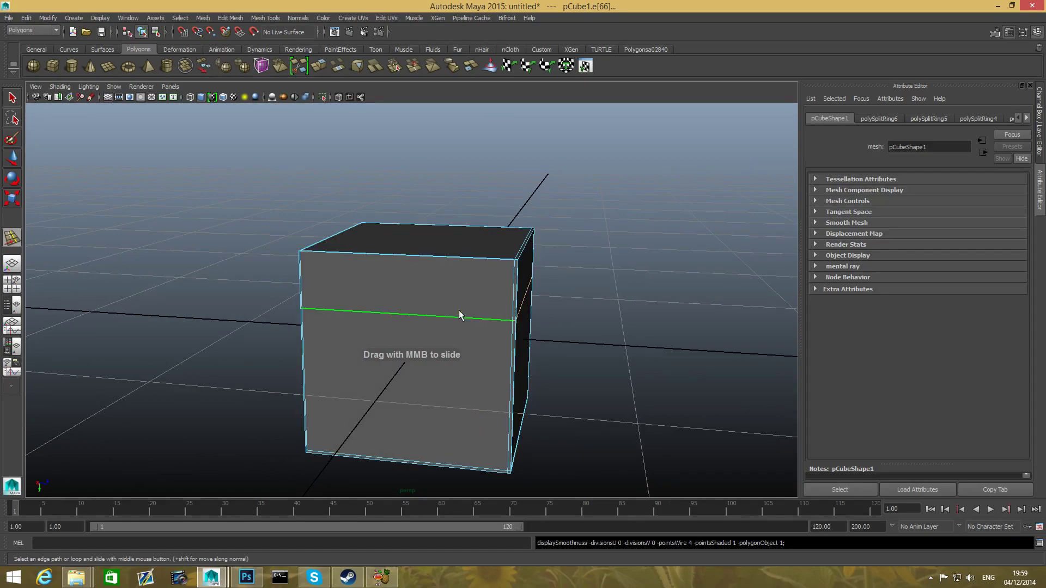
left_click_drag(411, 287, 219, 303, "alt")
scroll(338, 332, "up", 5)
left_click_drag(525, 339, 459, 352, "alt")
left_click_drag(345, 325, 294, 357, "alt")
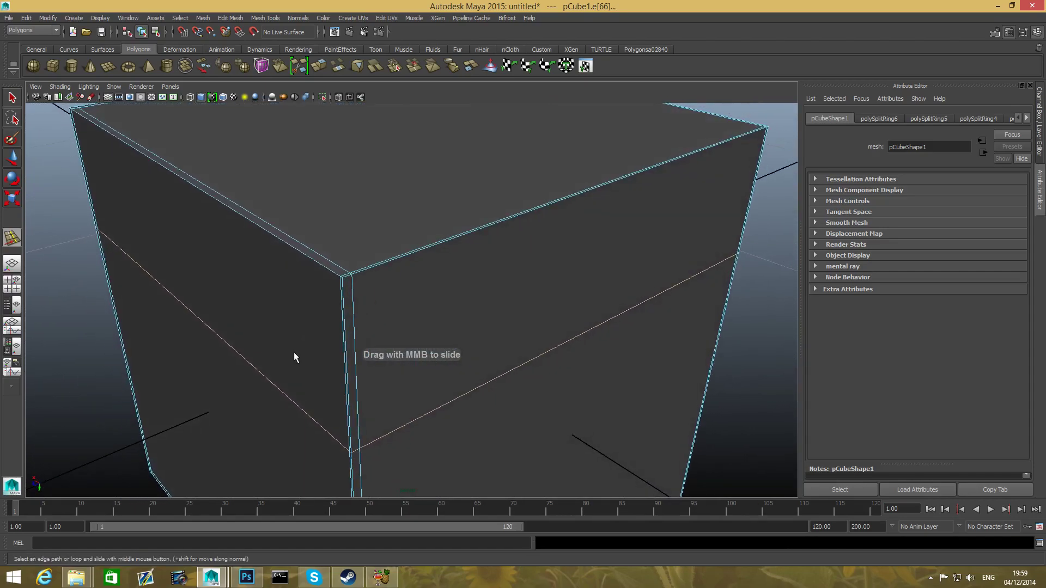
middle_click_drag(538, 346, 580, 322, "shift")
key("ctrl+z")
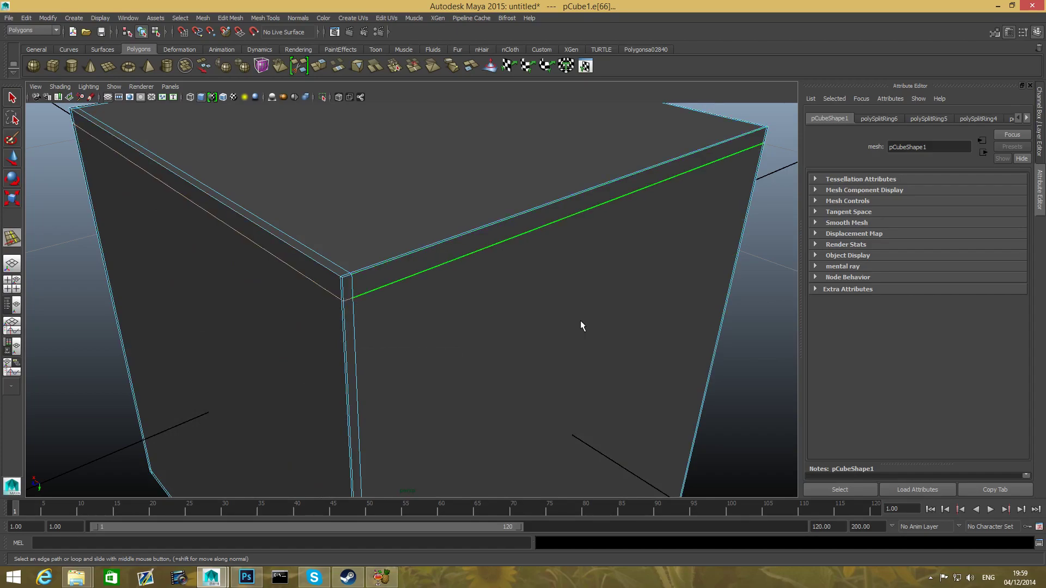
- Return to object selection, deselect the cube and examine its edges from around
key("F8")
scroll(580, 320, "down", 8)
left_click(641, 284)
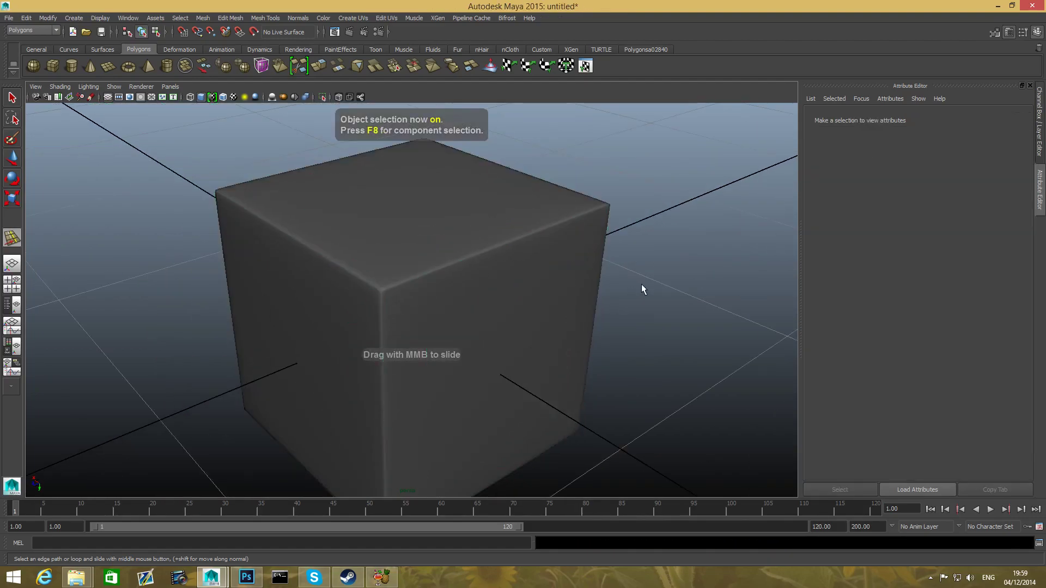
scroll(641, 284, "down", 5)
left_click_drag(618, 329, 117, 381, "alt")
left_click_drag(274, 401, 395, 361, "alt")
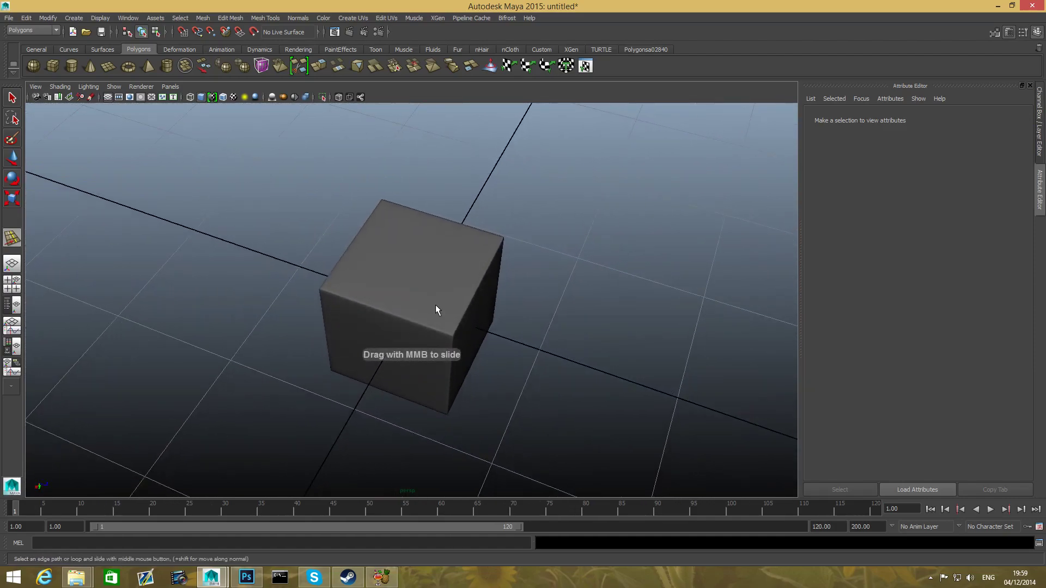